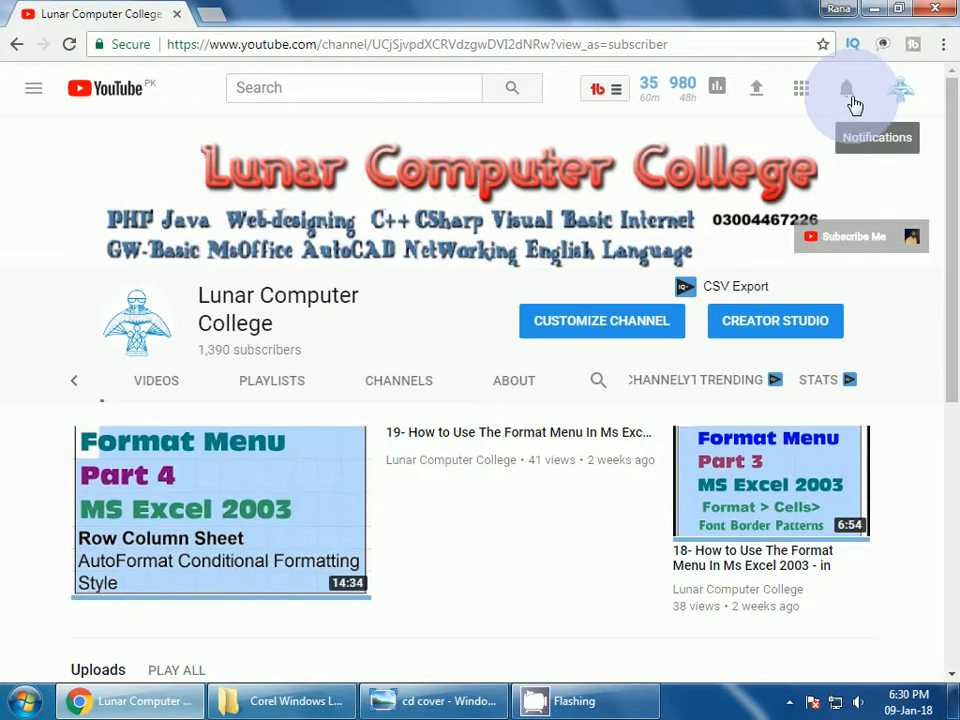
# Review the cd cover reference image and start CorelDRAW 9 with a new blank graphic
pyautogui.click(445, 700)
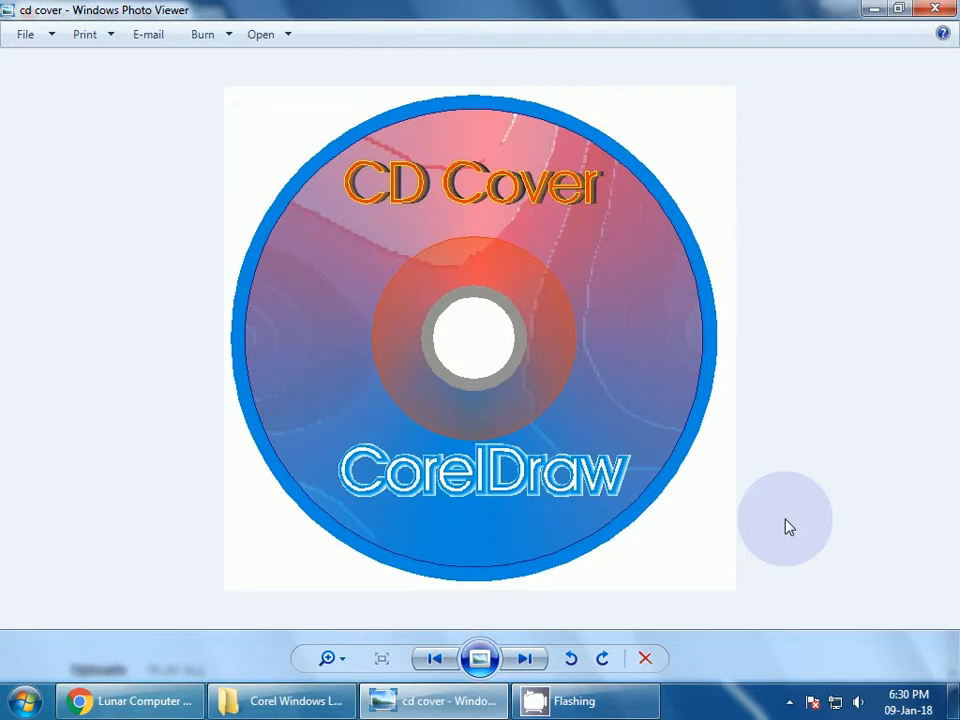
pyautogui.click(28, 702)
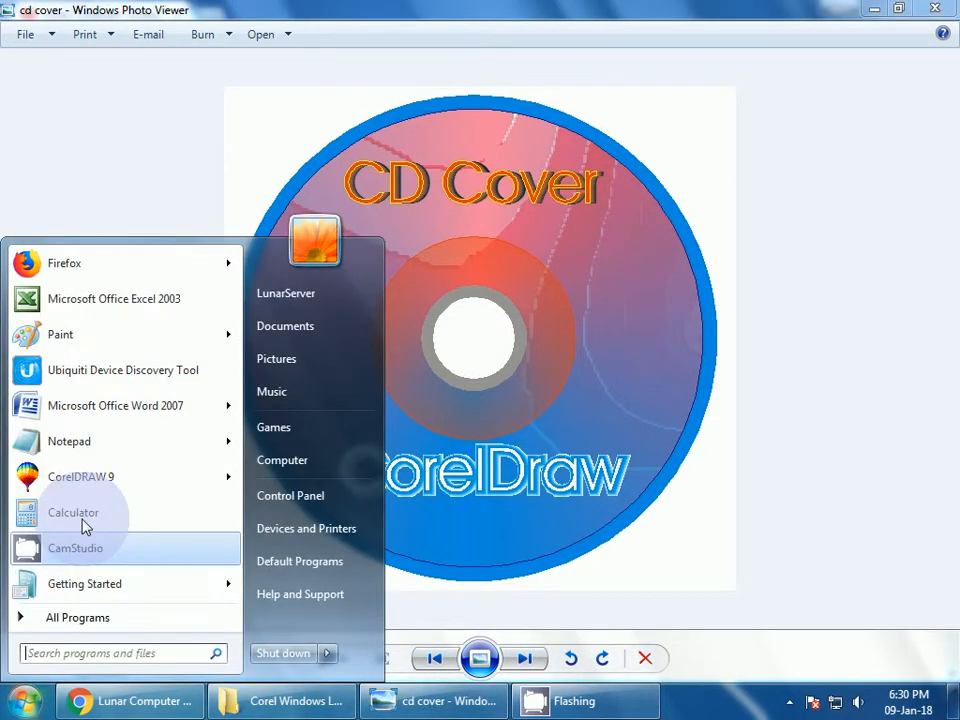
pyautogui.click(90, 480)
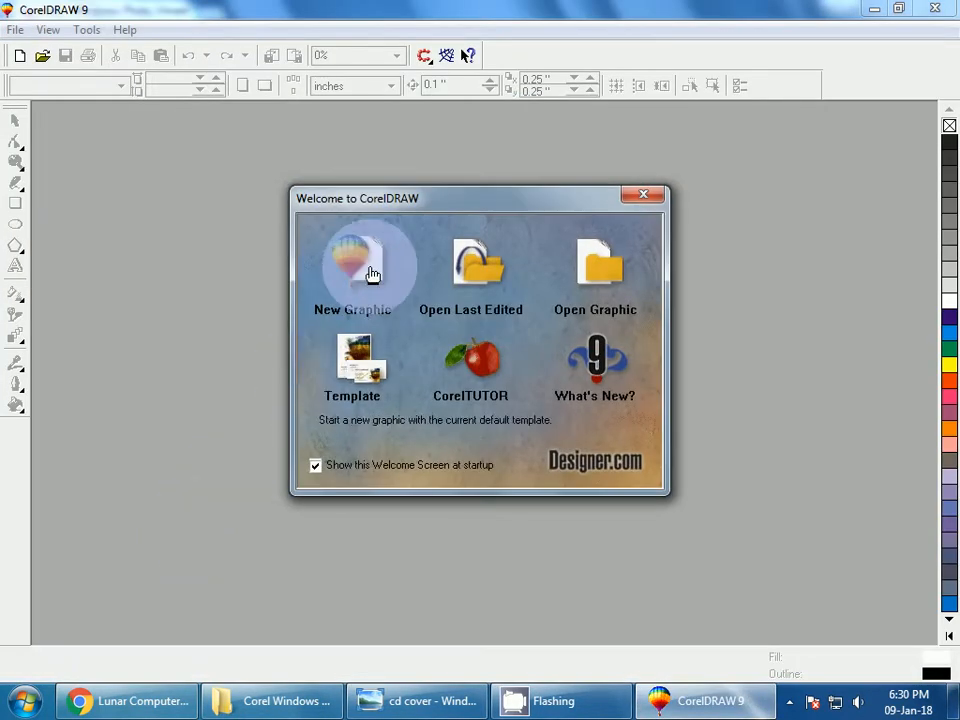
pyautogui.click(371, 274)
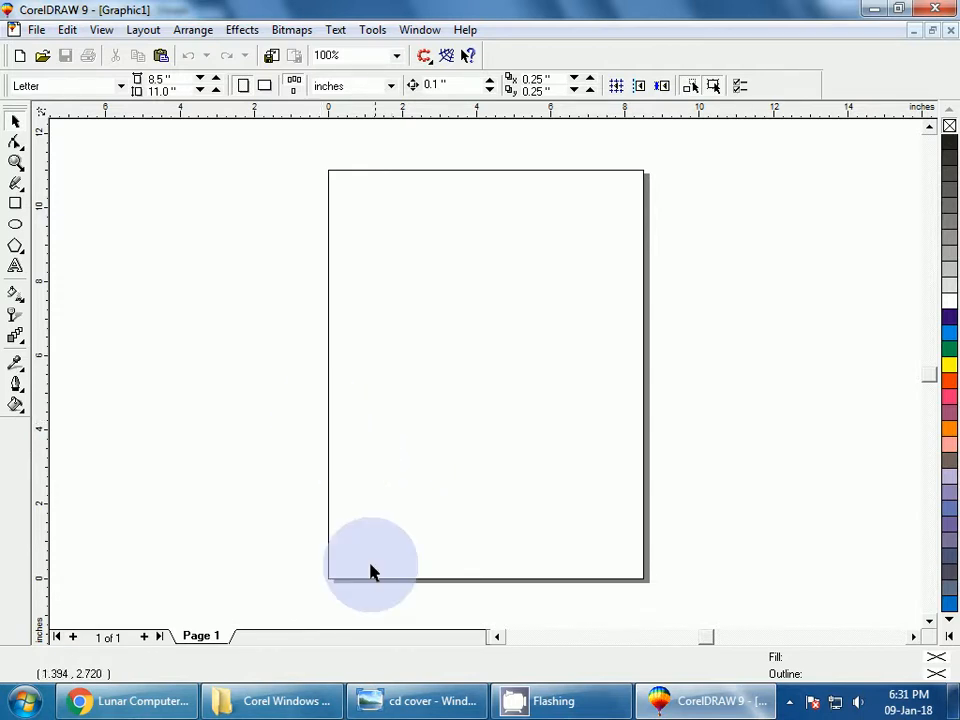
pyautogui.click(386, 704)
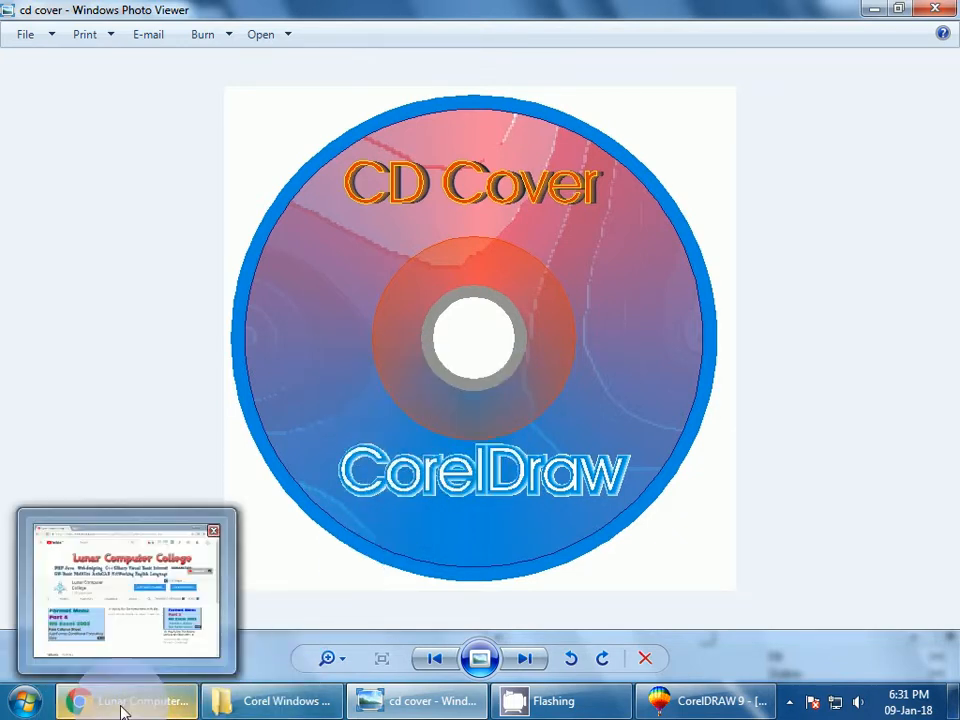
pyautogui.click(685, 710)
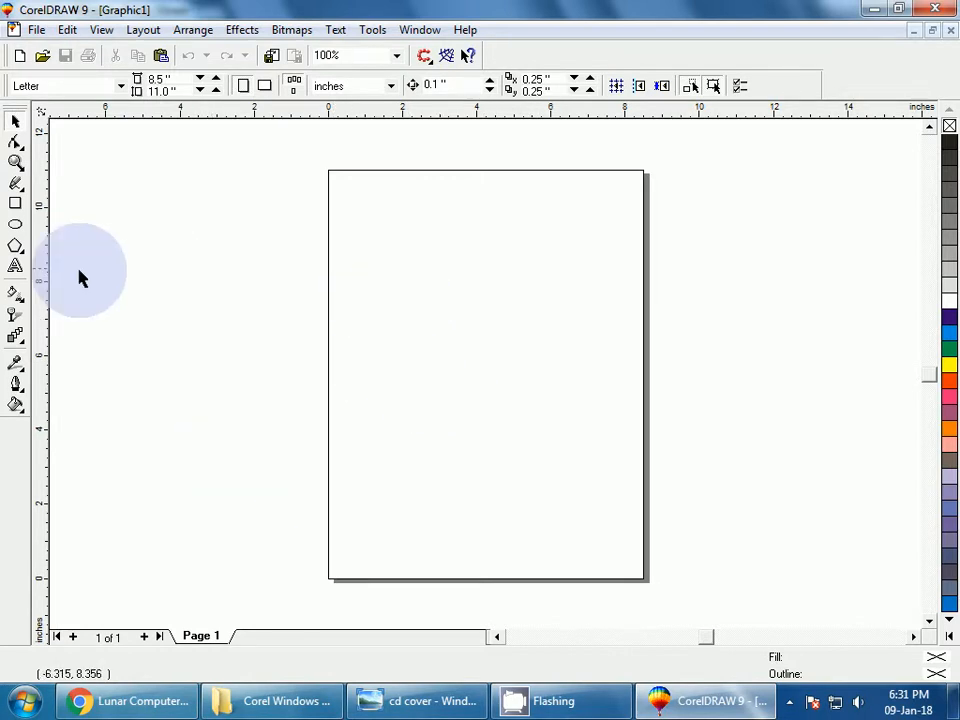
# Draw a circle about 4.7 inches in diameter on the lower half of the page with the Ellipse tool
pyautogui.click(16, 227)
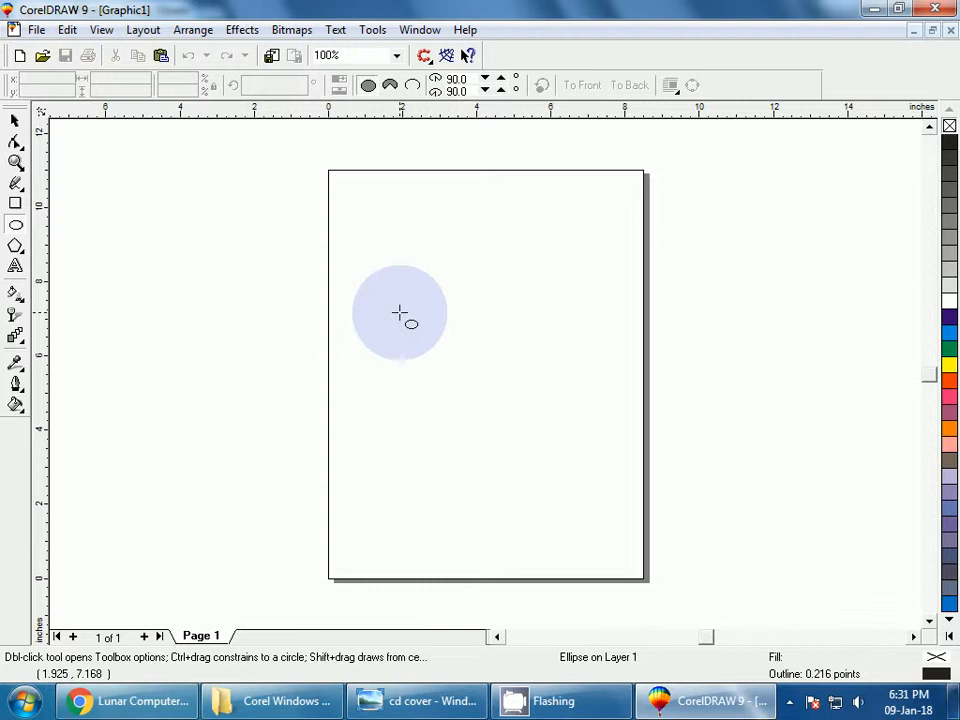
pyautogui.moveTo(399, 314); pyautogui.dragTo(544, 489)
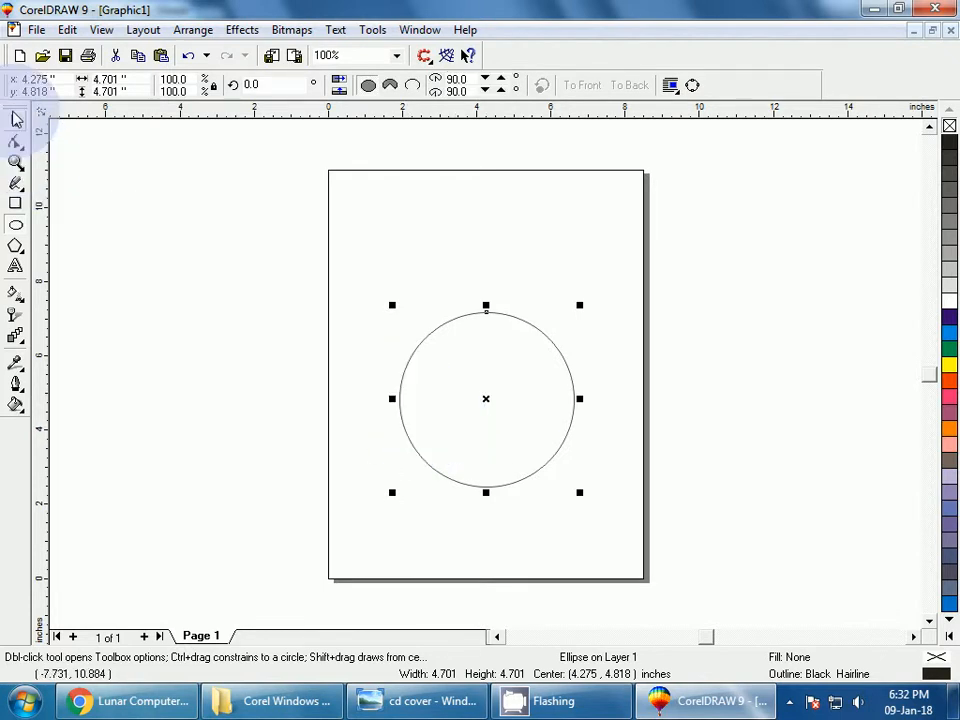
pyautogui.click(15, 120)
pyautogui.click(172, 260)
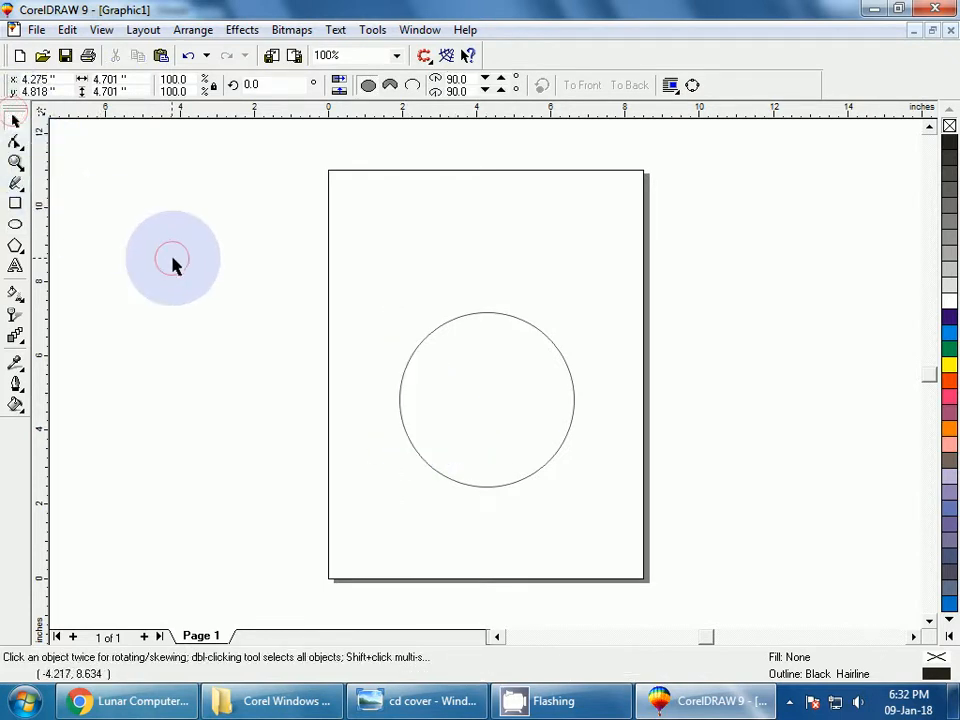
# Draw a small circle about 1.06 inches in diameter inside the large circle, near its centre
pyautogui.click(15, 225)
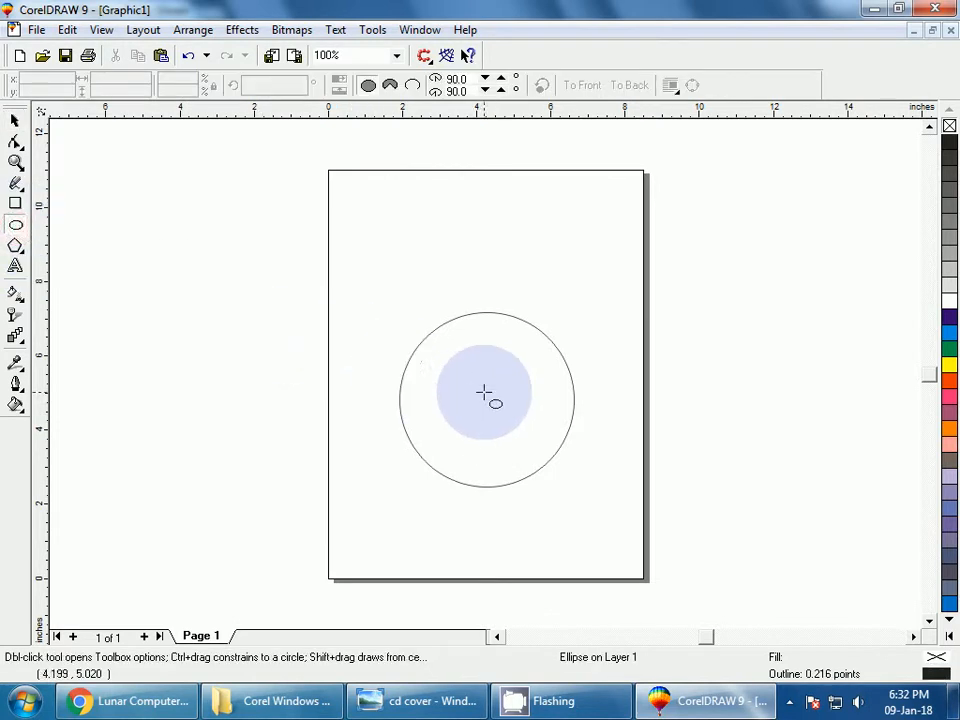
pyautogui.moveTo(483, 393); pyautogui.dragTo(528, 439)
pyautogui.click(15, 120)
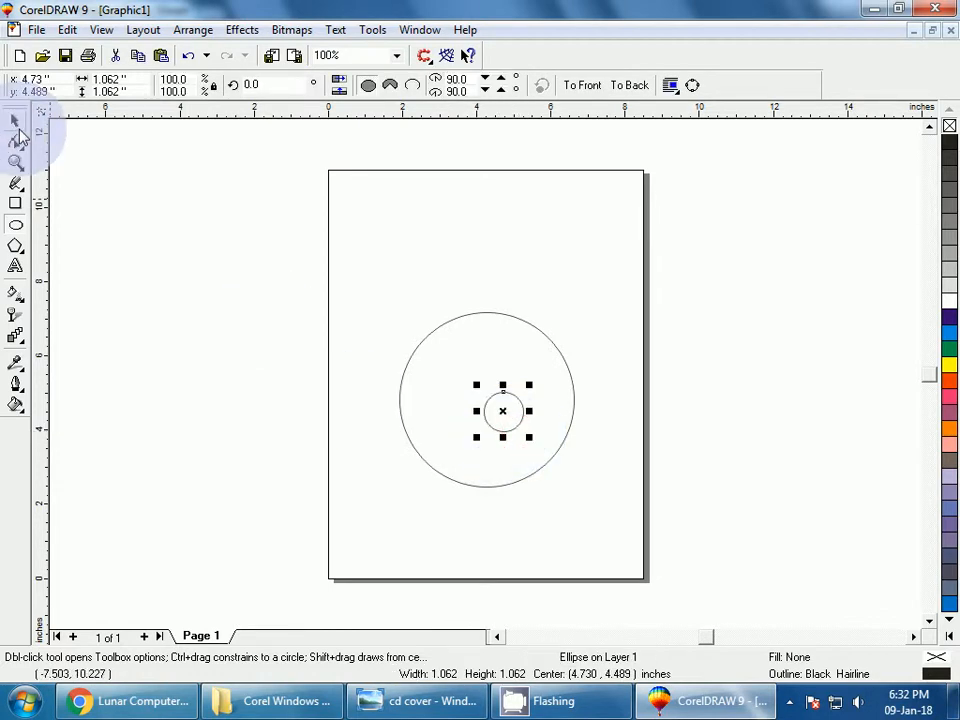
pyautogui.click(176, 257)
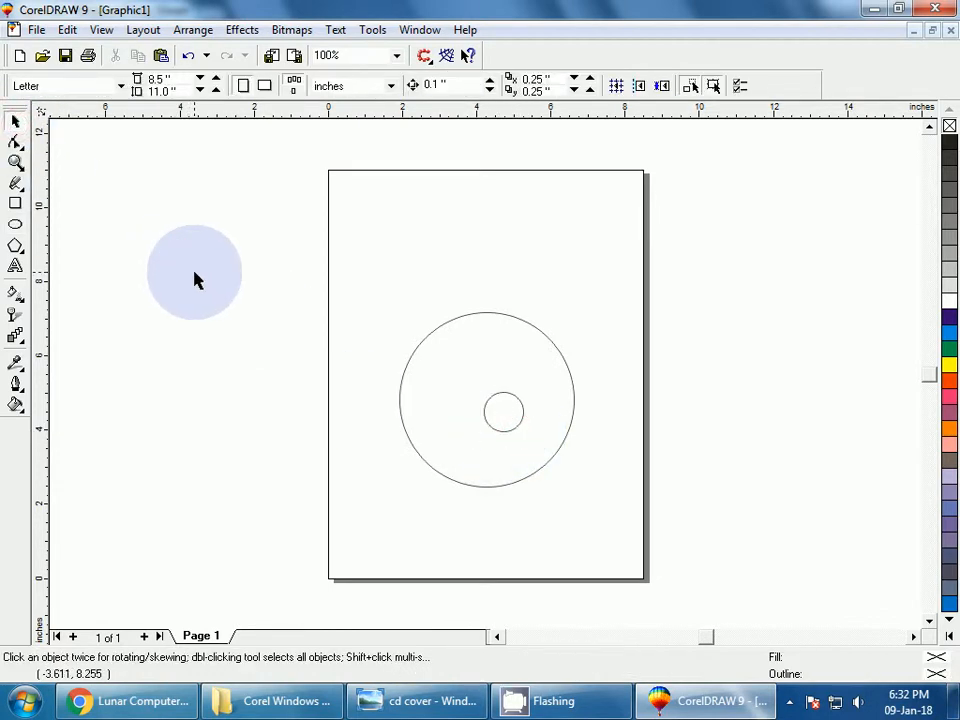
# Set the large circle's width and height to 4.5 inches
pyautogui.click(404, 392)
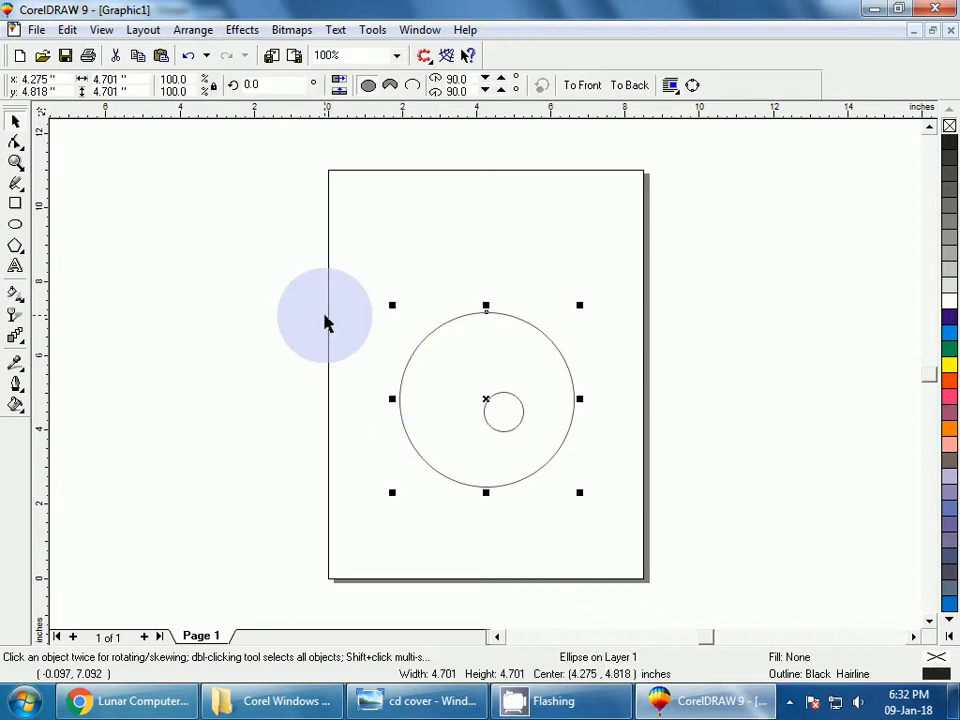
pyautogui.click(128, 81)
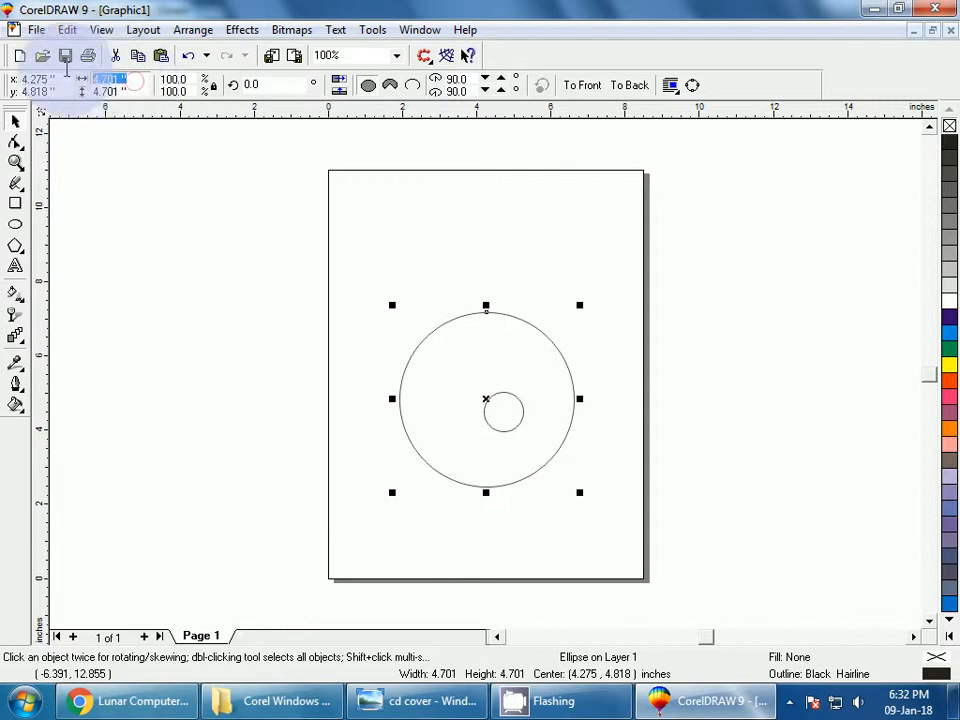
pyautogui.click(171, 189)
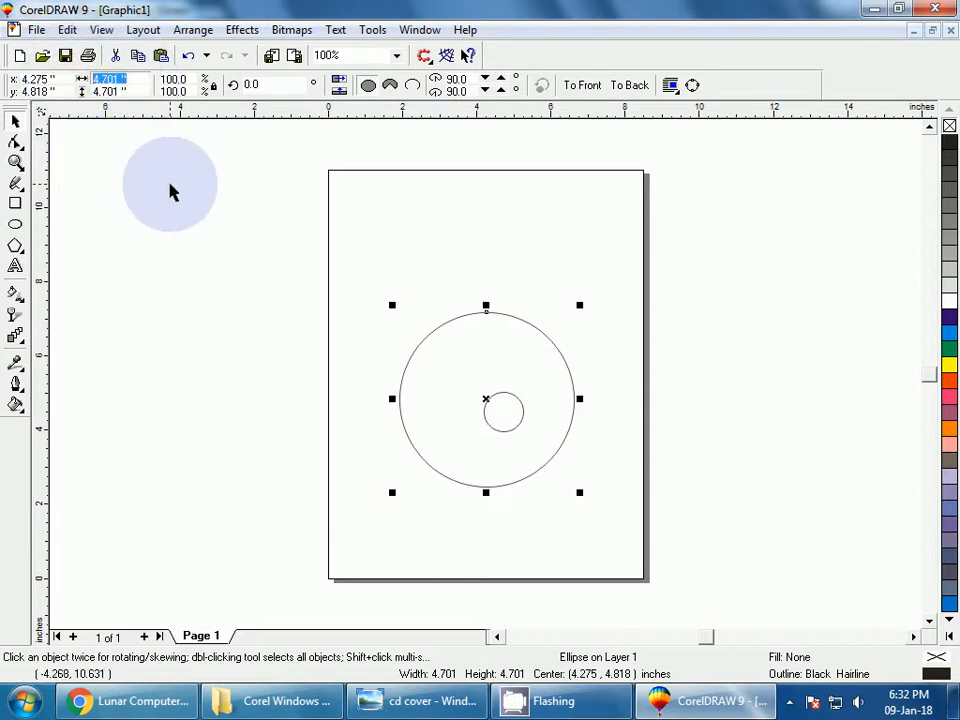
pyautogui.click(128, 84)
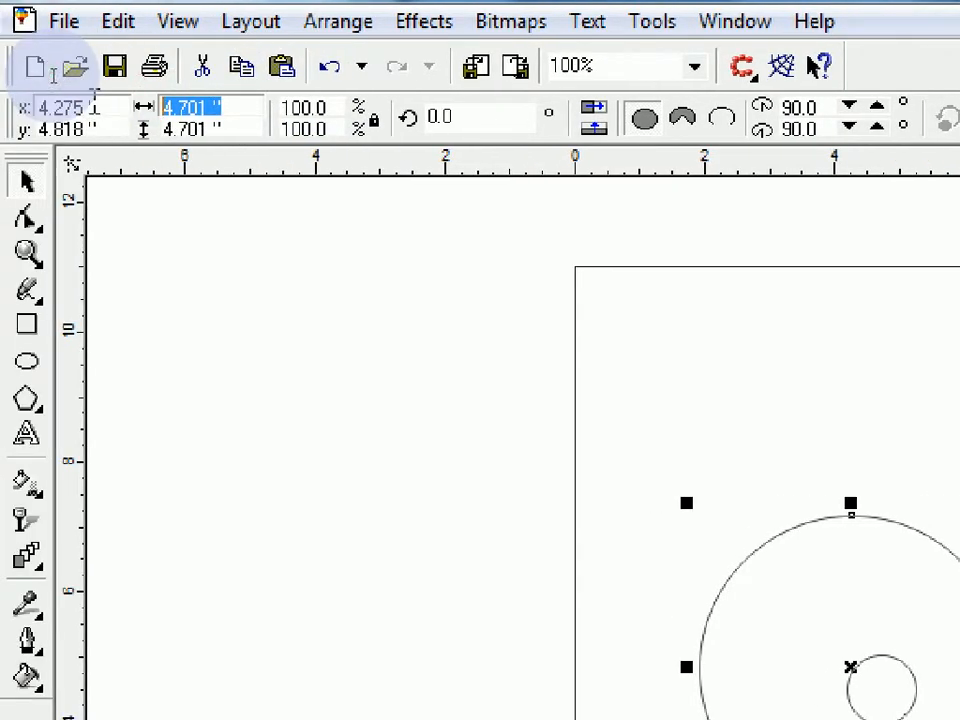
pyautogui.write('4.5')
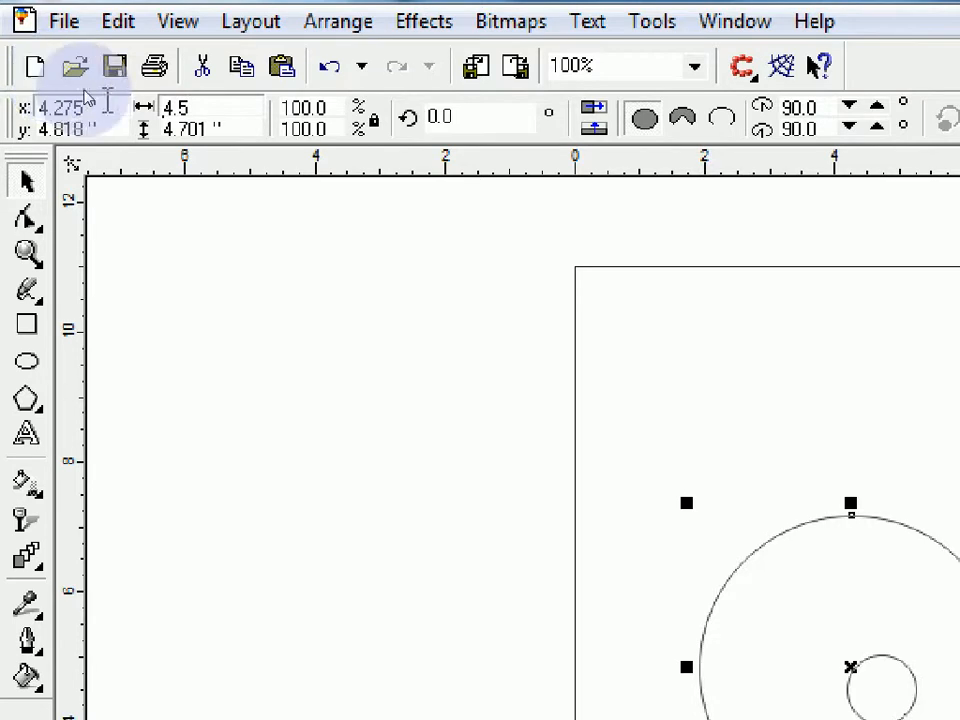
pyautogui.press('Return')
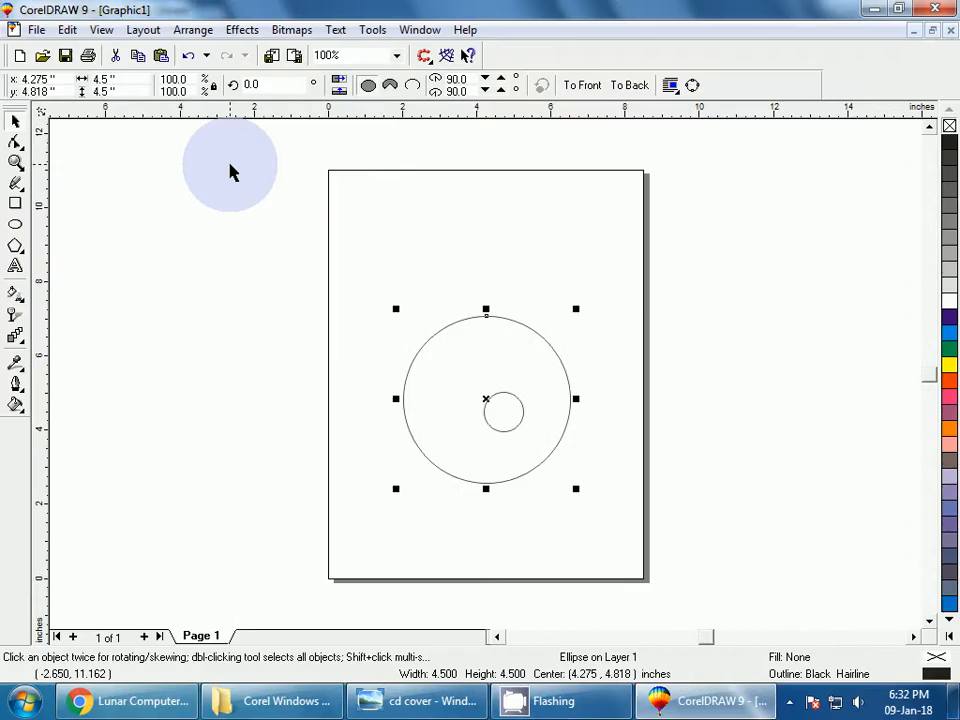
pyautogui.click(223, 290)
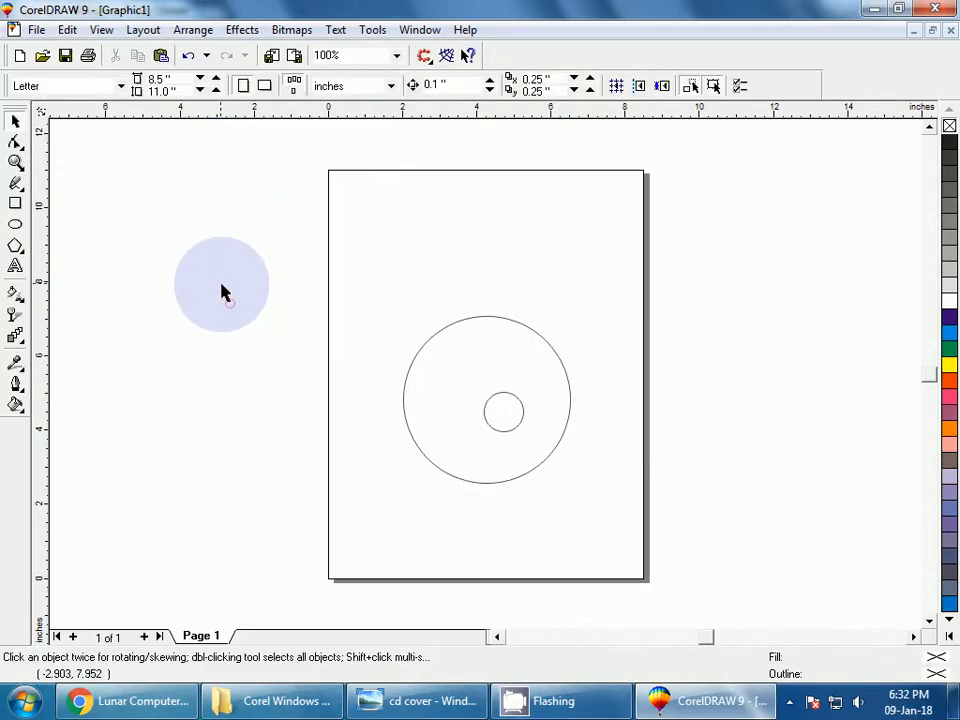
pyautogui.click(405, 402)
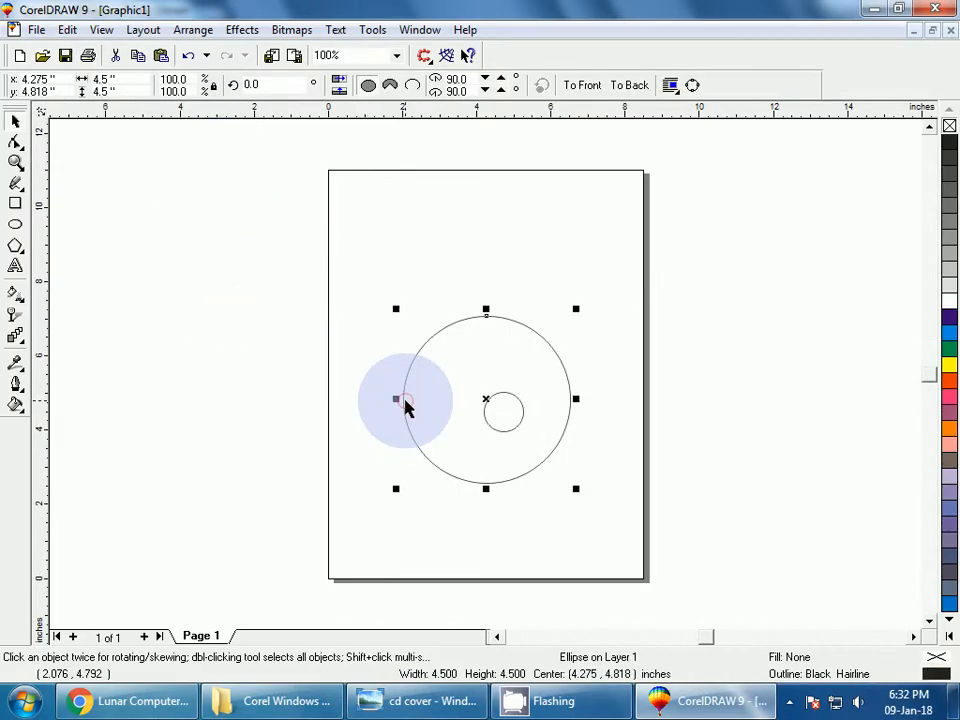
pyautogui.click(395, 402)
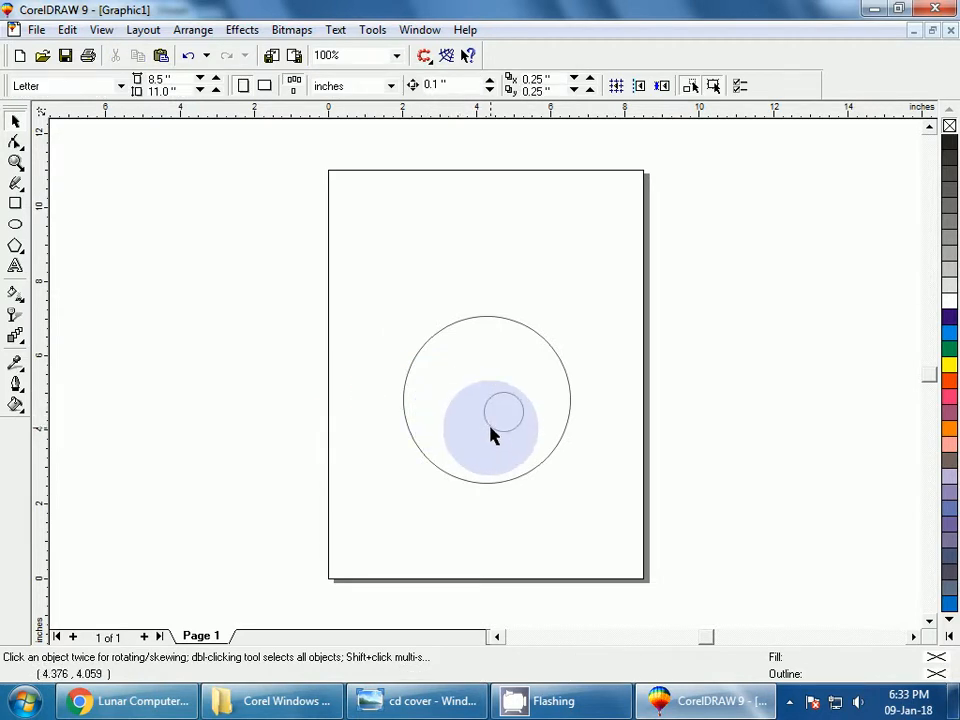
# Set the small inner circle's width and height to 0.75 inches
pyautogui.click(490, 434)
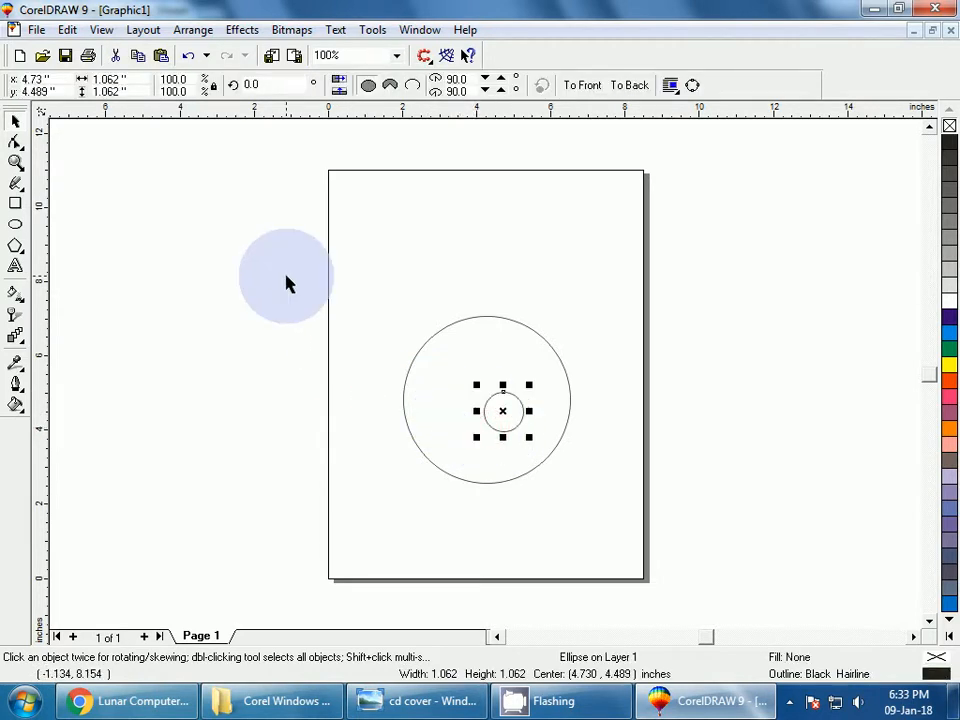
pyautogui.click(140, 79)
pyautogui.write('0')
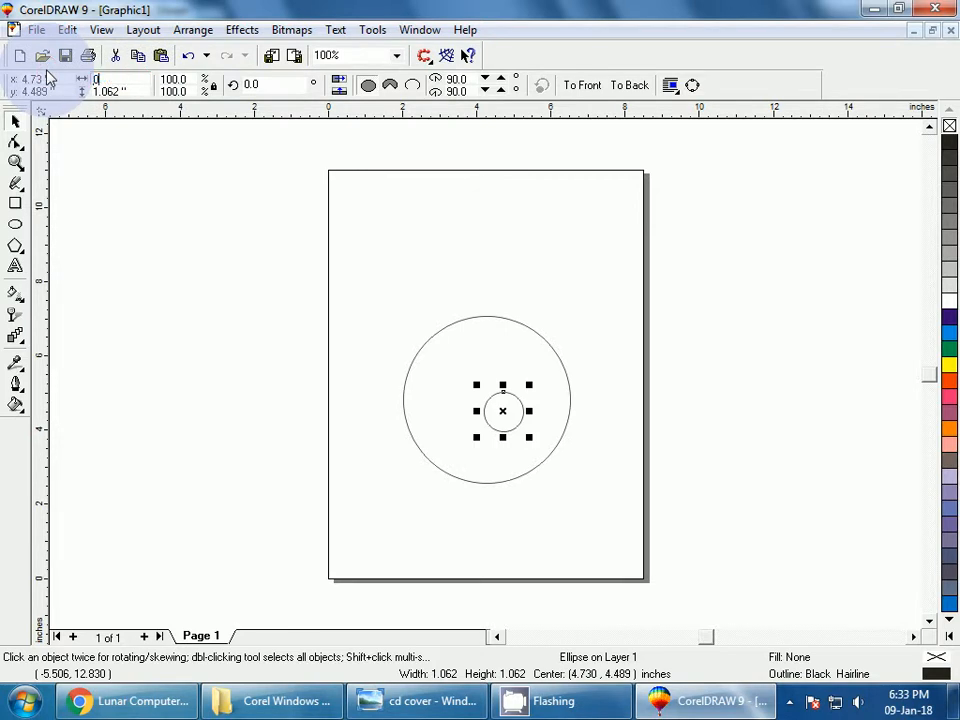
pyautogui.write('.75')
pyautogui.press('Return')
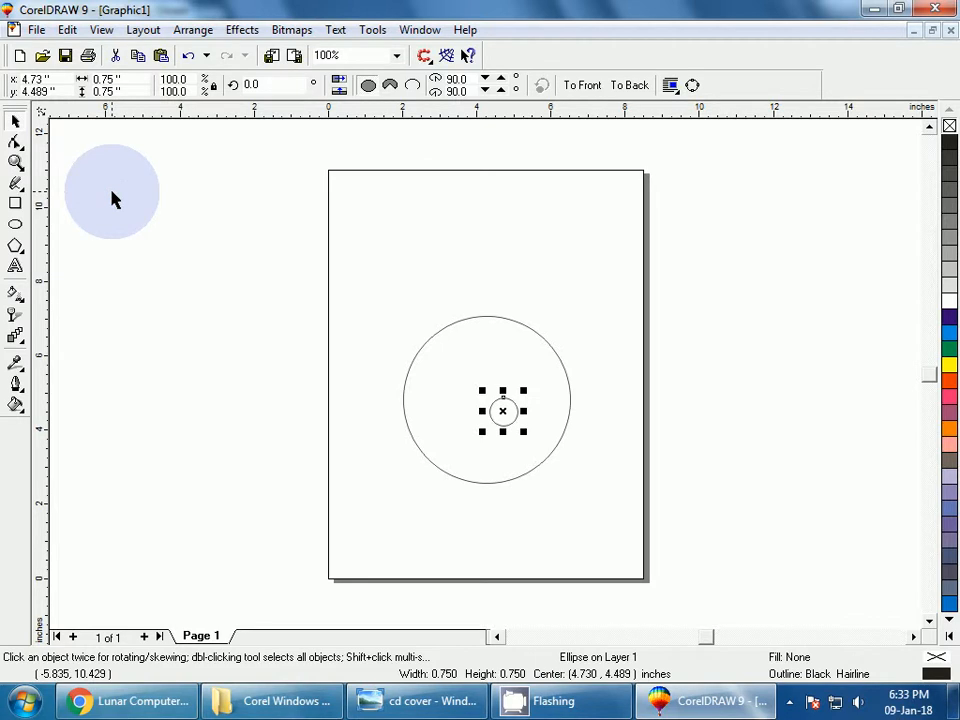
pyautogui.click(112, 199)
pyautogui.click(240, 305)
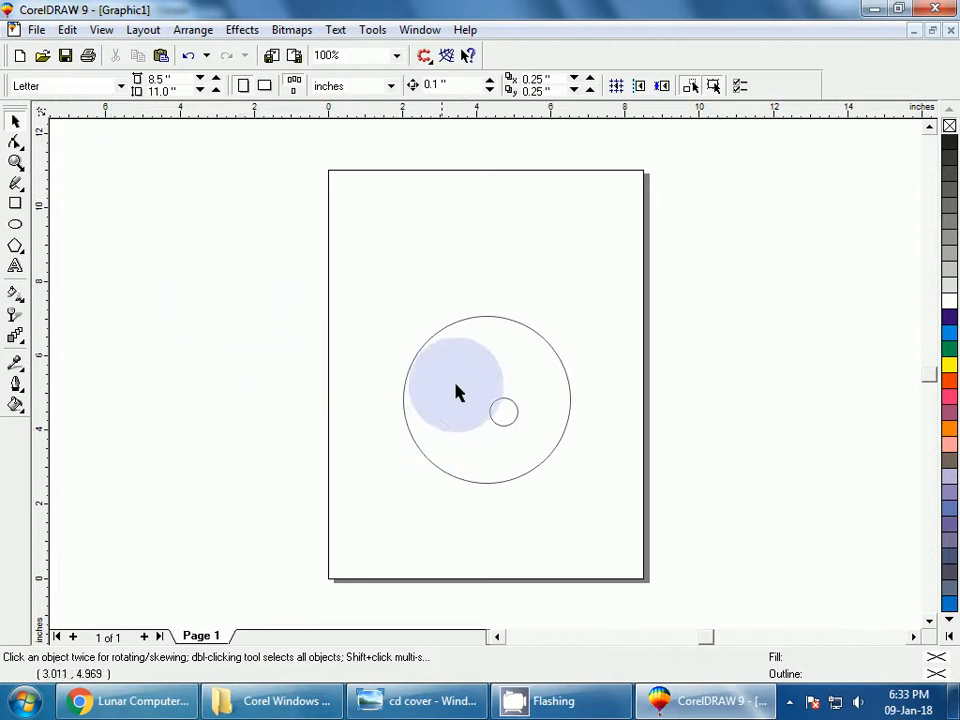
pyautogui.click(497, 428)
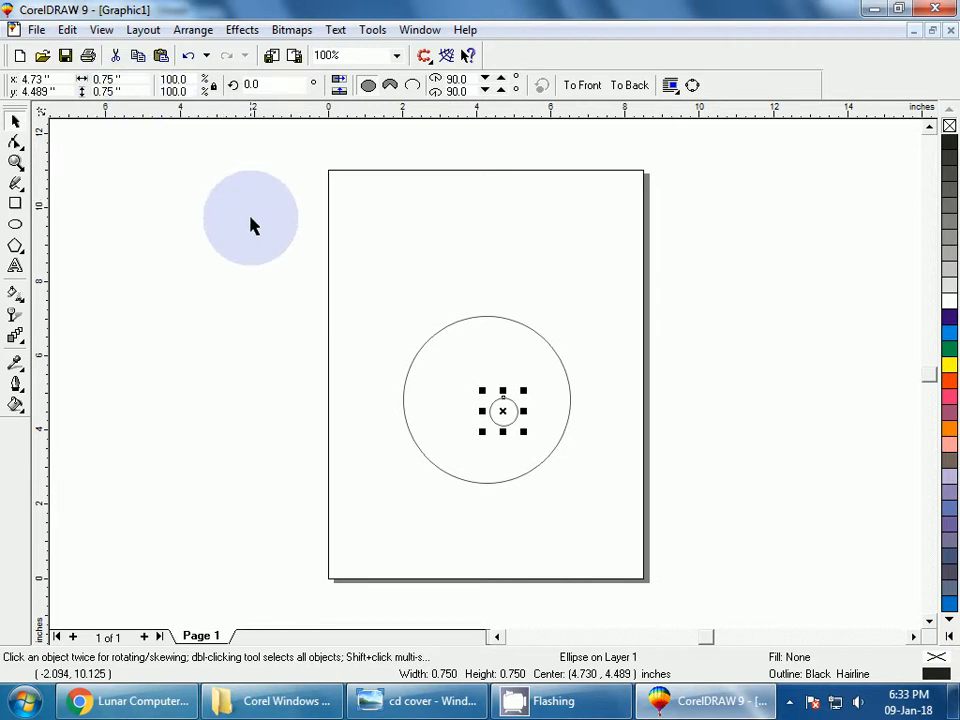
pyautogui.click(357, 292)
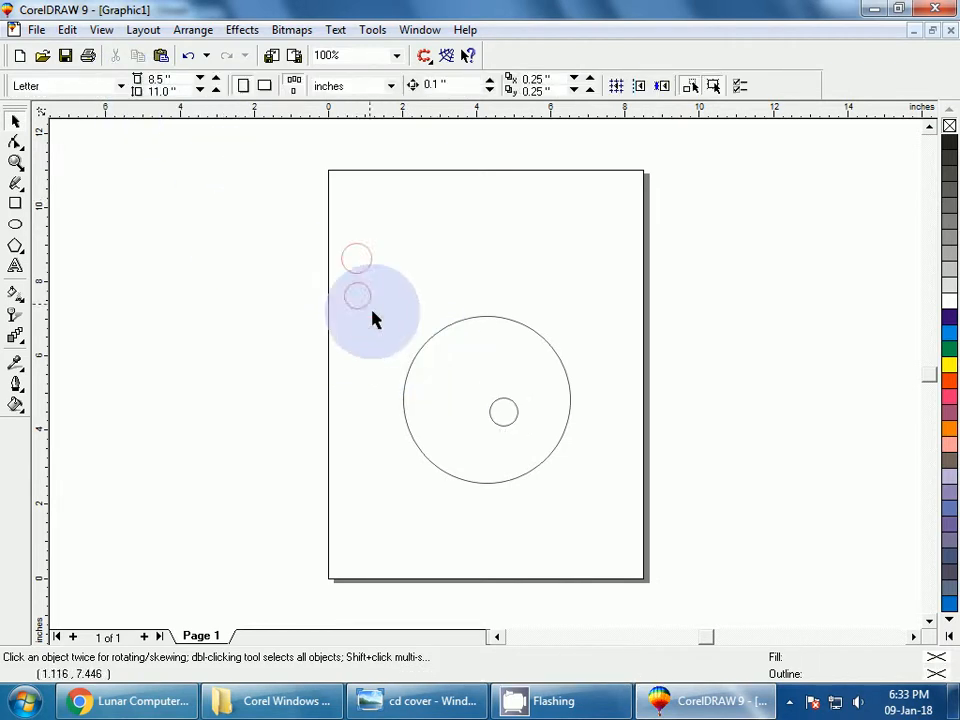
# Align both circles to each other by their horizontal and vertical centres so they are concentric
pyautogui.moveTo(602, 514); pyautogui.dragTo(605, 515)
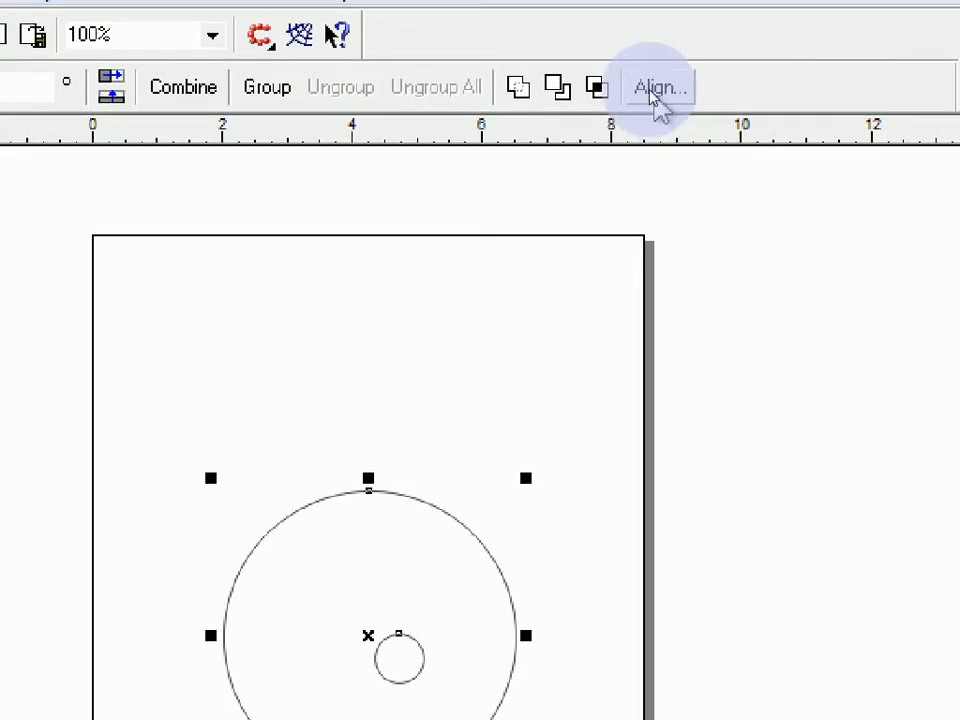
pyautogui.click(657, 103)
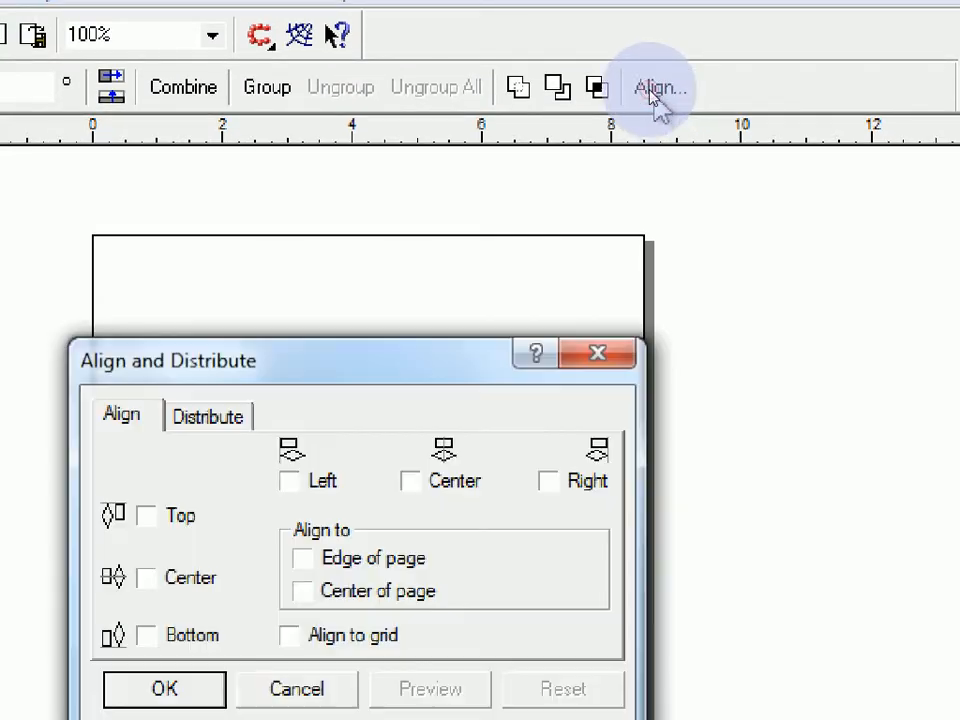
pyautogui.moveTo(407, 375); pyautogui.dragTo(603, 168)
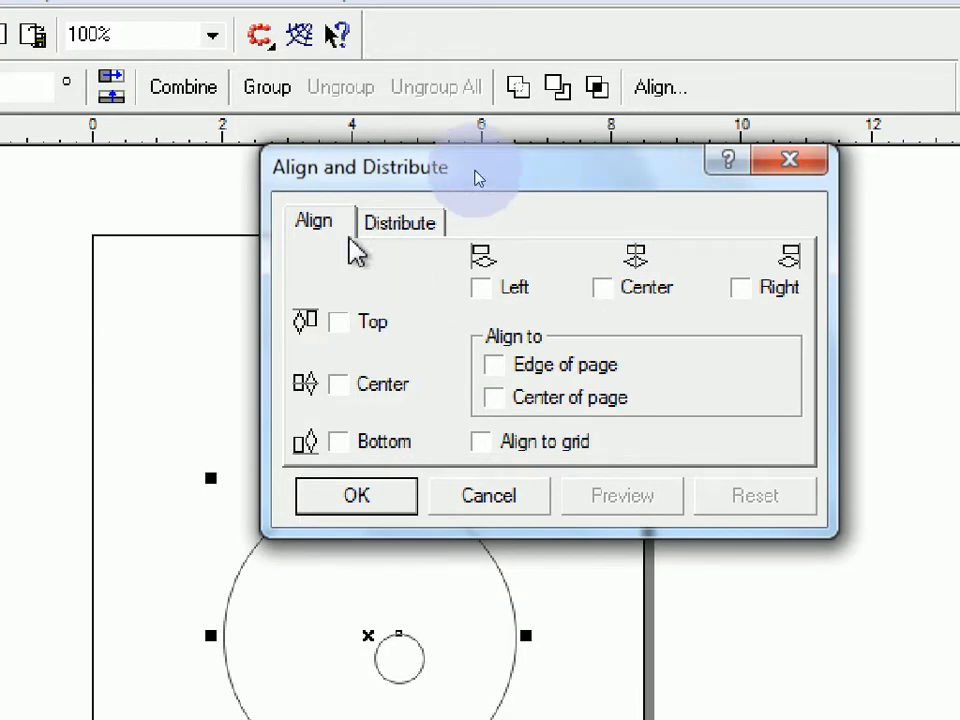
pyautogui.click(385, 225)
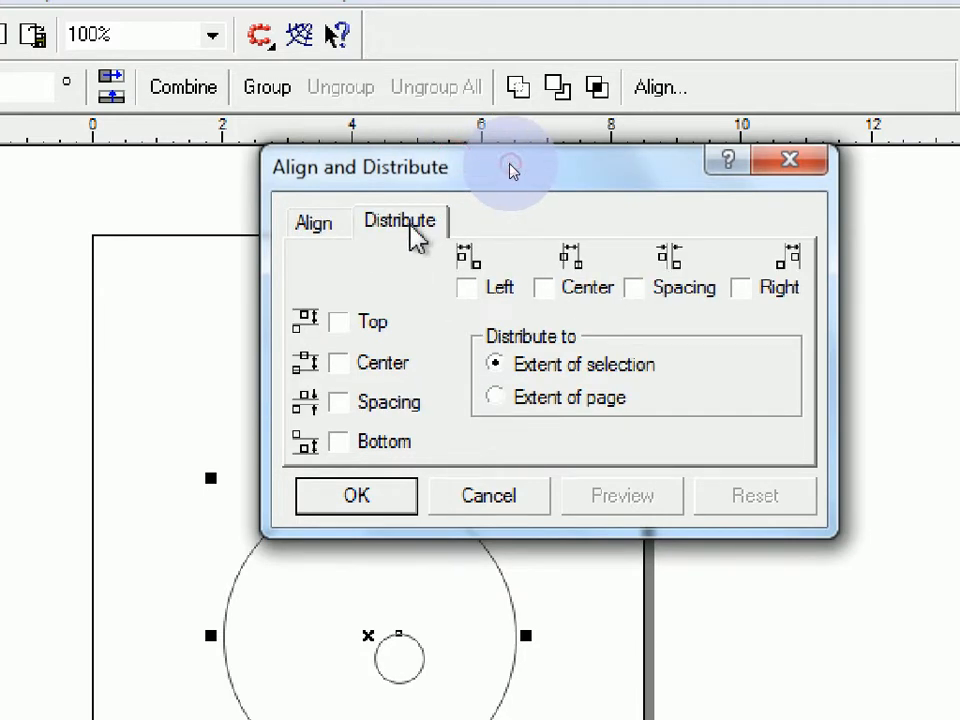
pyautogui.click(318, 228)
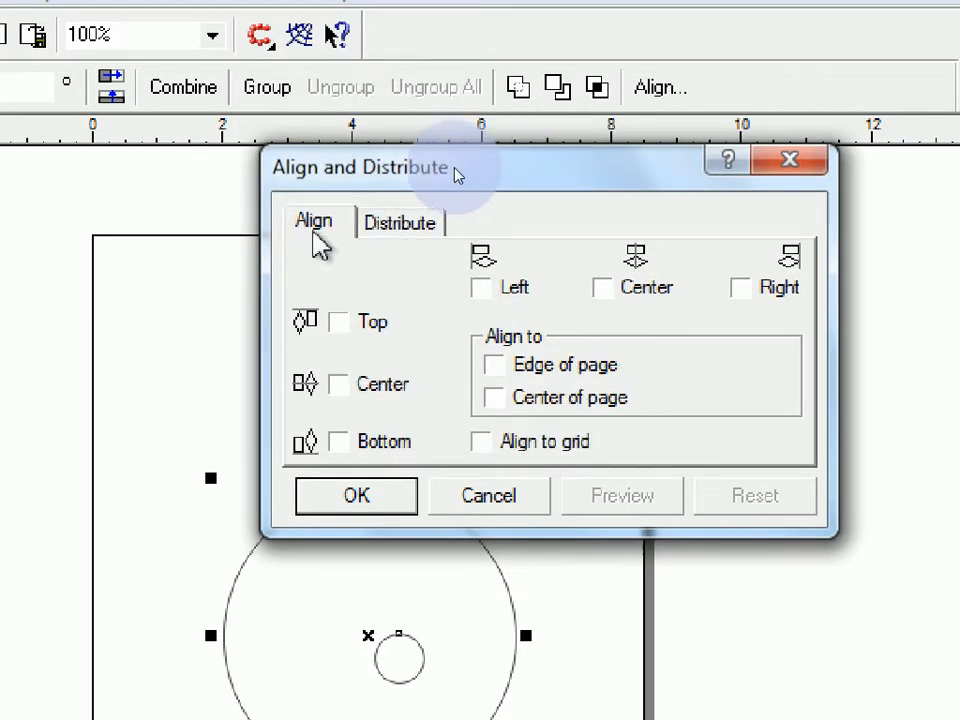
pyautogui.click(602, 288)
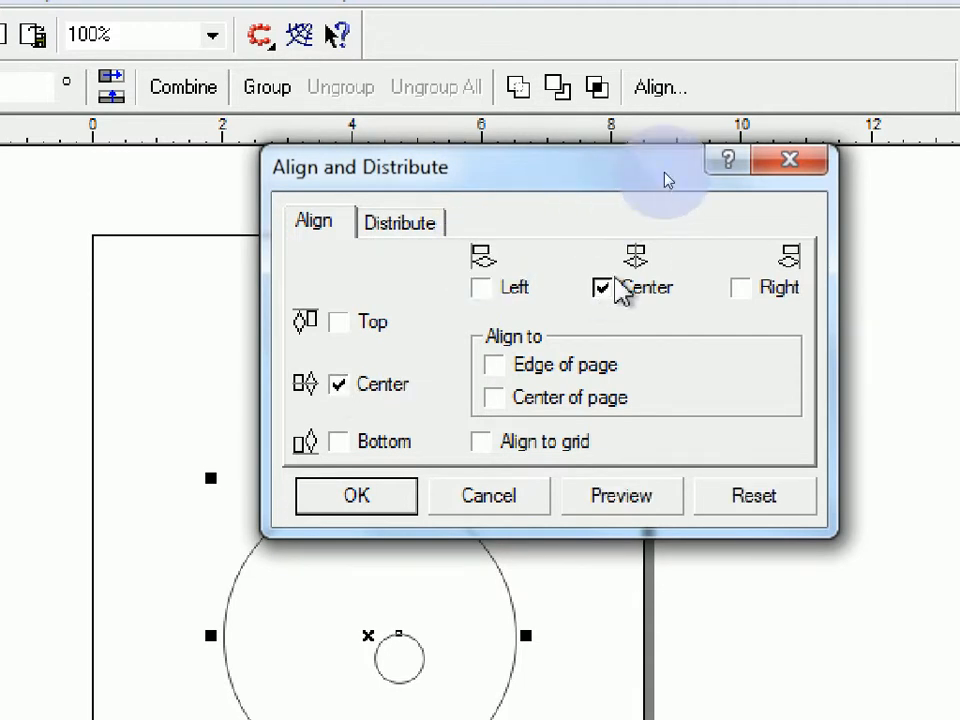
pyautogui.click(357, 496)
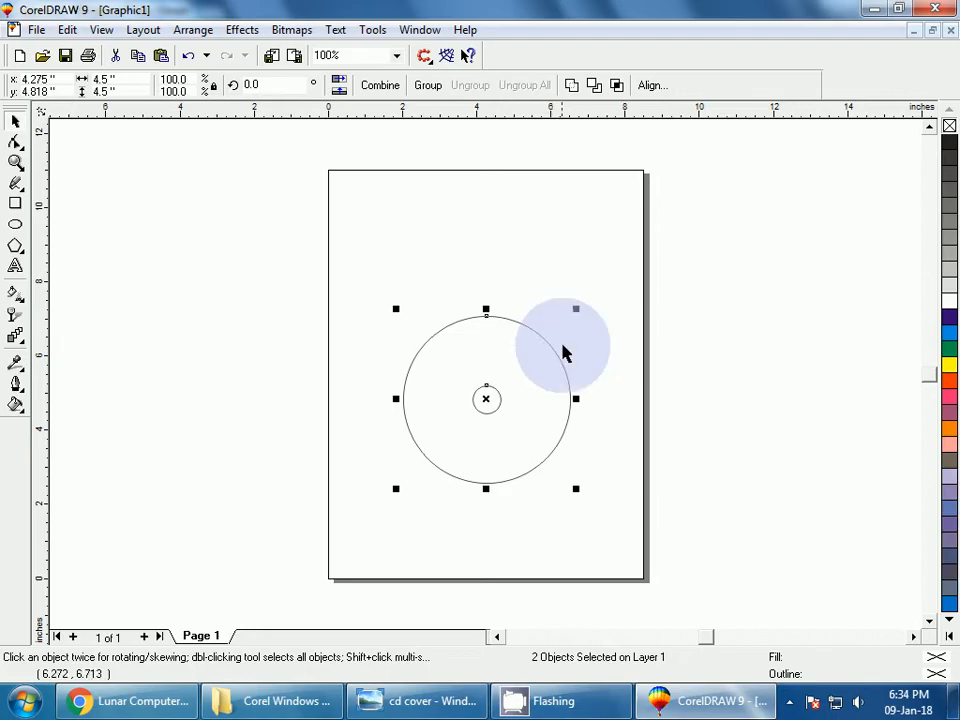
pyautogui.click(563, 352)
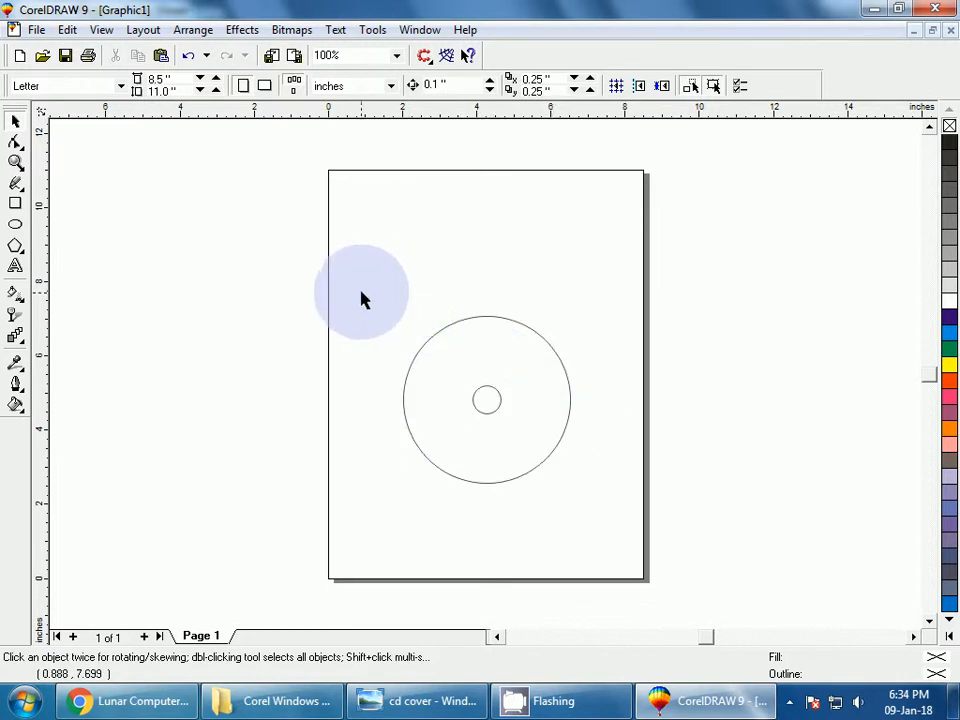
# Draw a trial straight line from the small circle's lower edge to the large circle's lower edge and delete it
pyautogui.moveTo(356, 256); pyautogui.dragTo(615, 512)
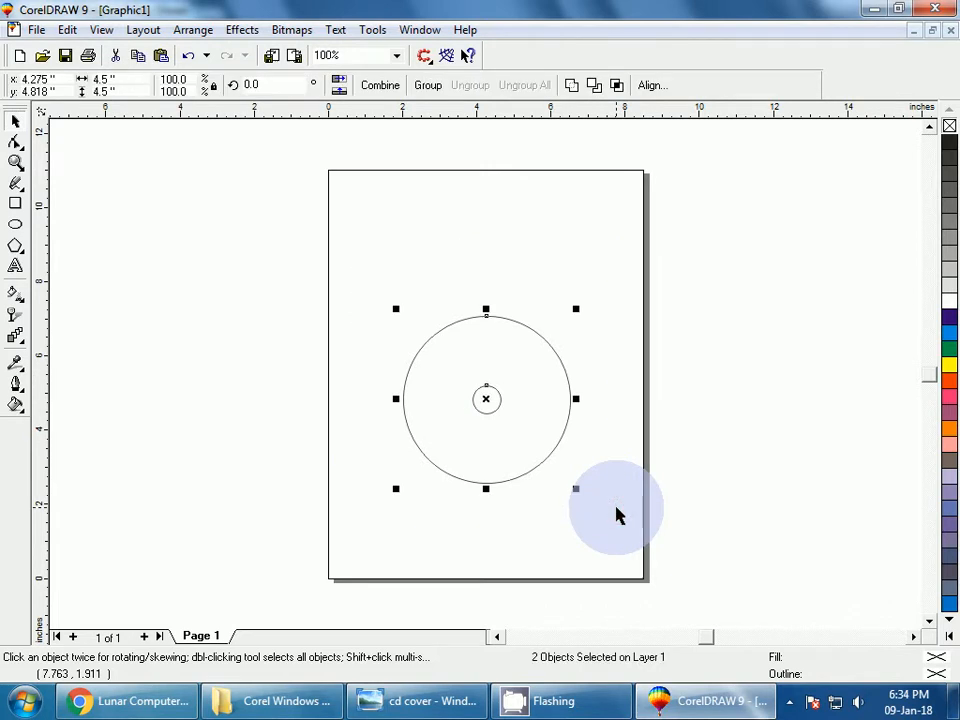
pyautogui.hotkey('shift', 'F2')
pyautogui.click(186, 315)
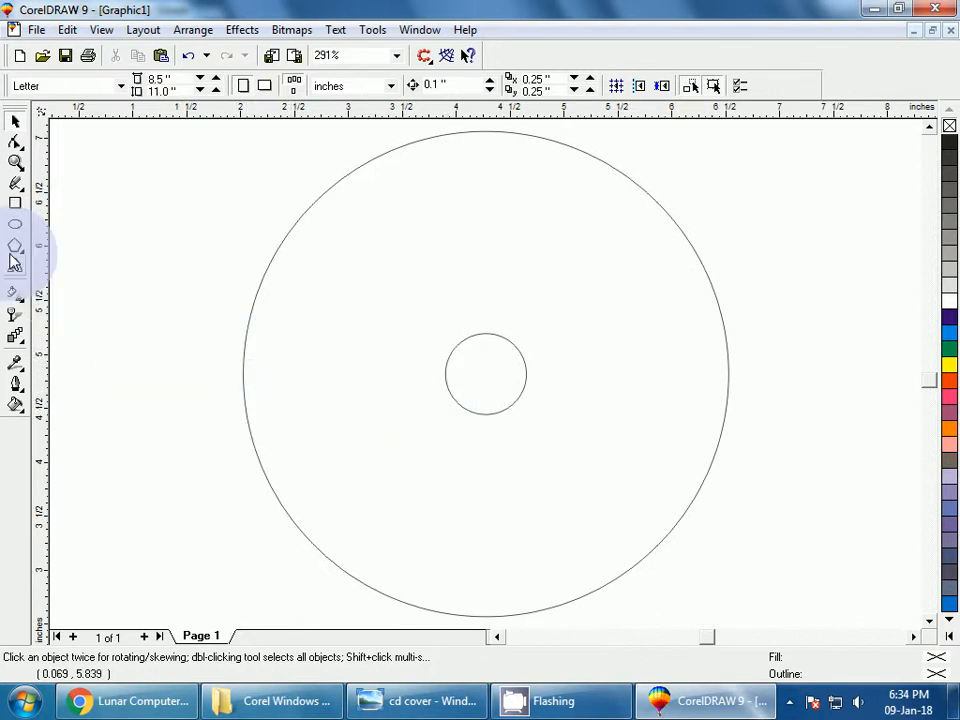
pyautogui.click(16, 186)
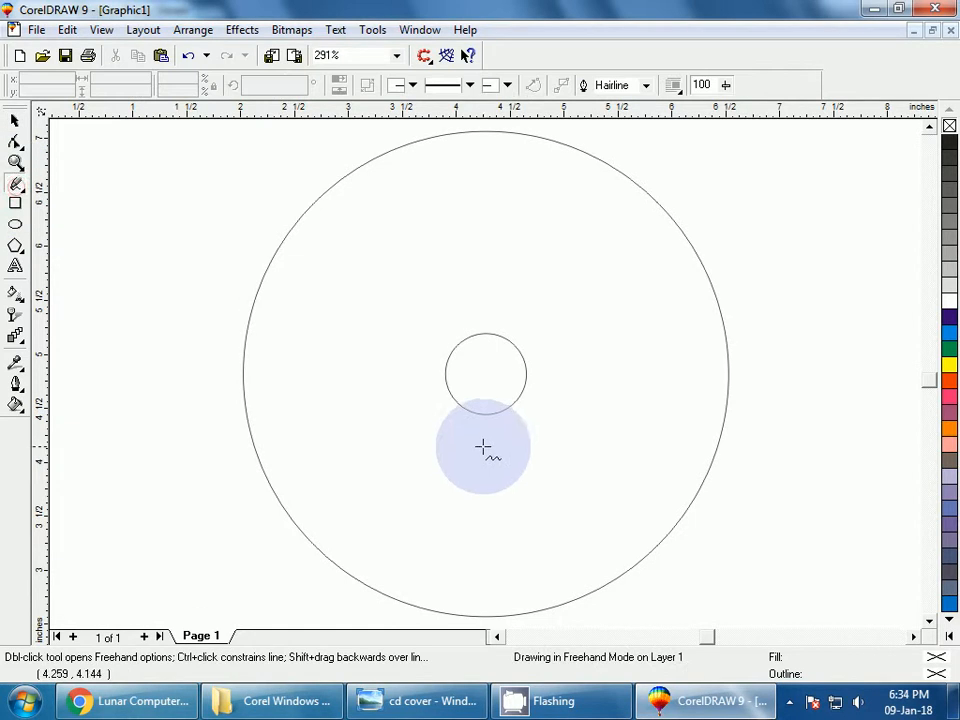
pyautogui.click(498, 412)
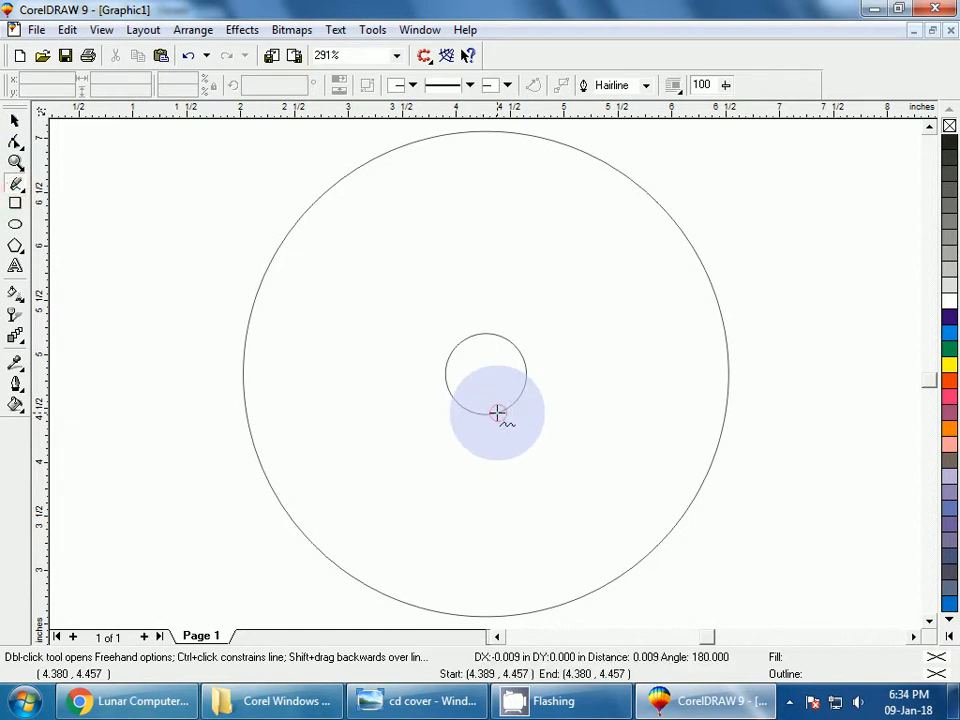
pyautogui.click(600, 593)
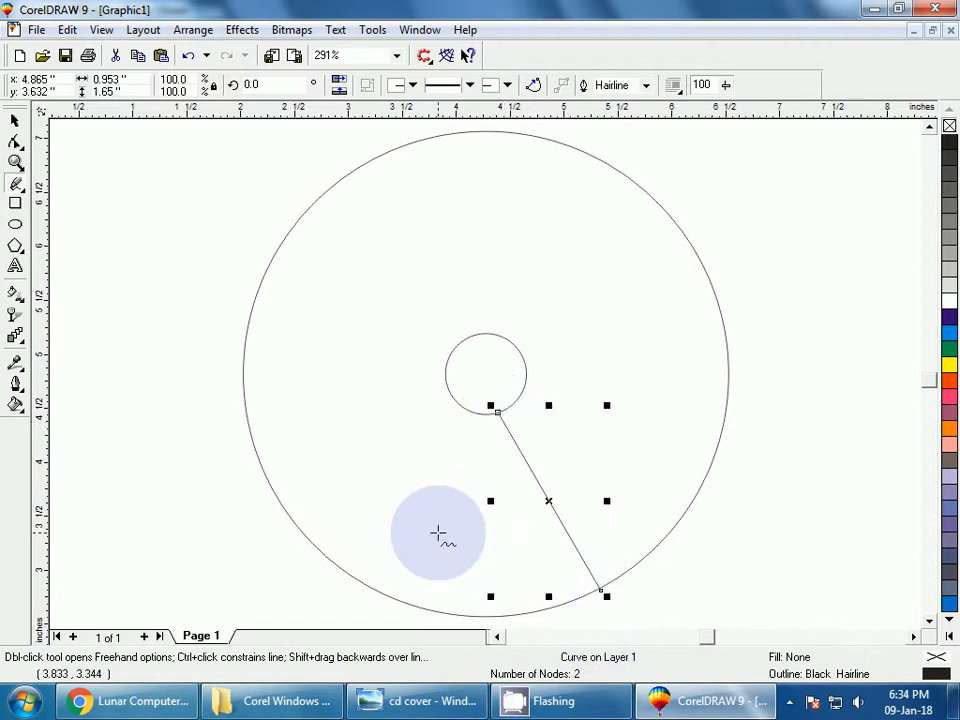
pyautogui.press('Delete')
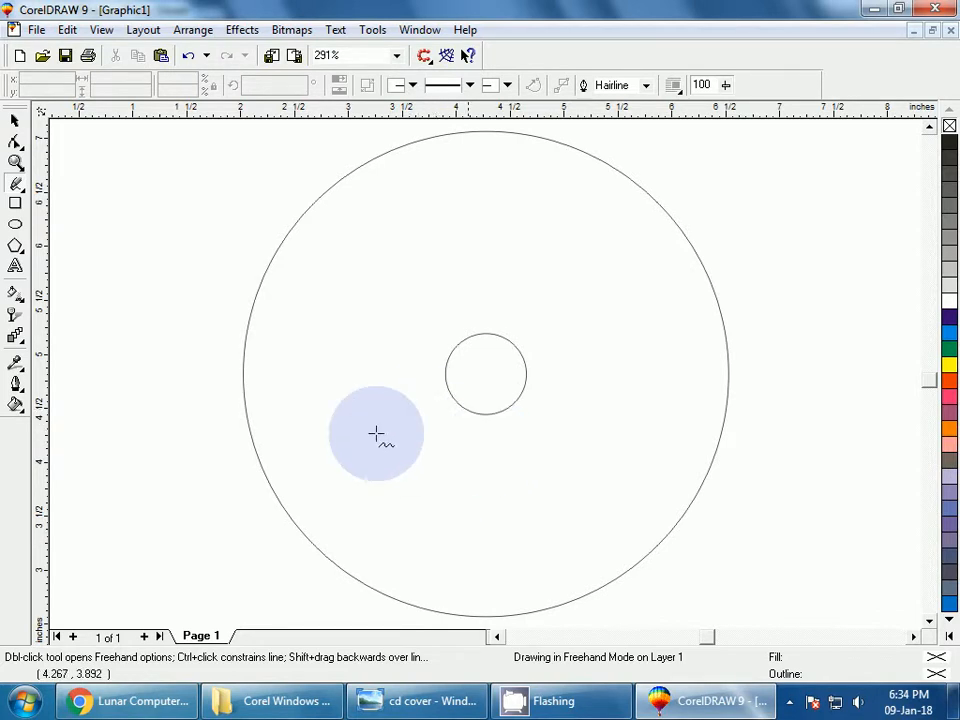
# Make three enlarged concentric copies of the small circle, about 1.29, 1.39 and 2.16 inches in diameter
pyautogui.click(15, 120)
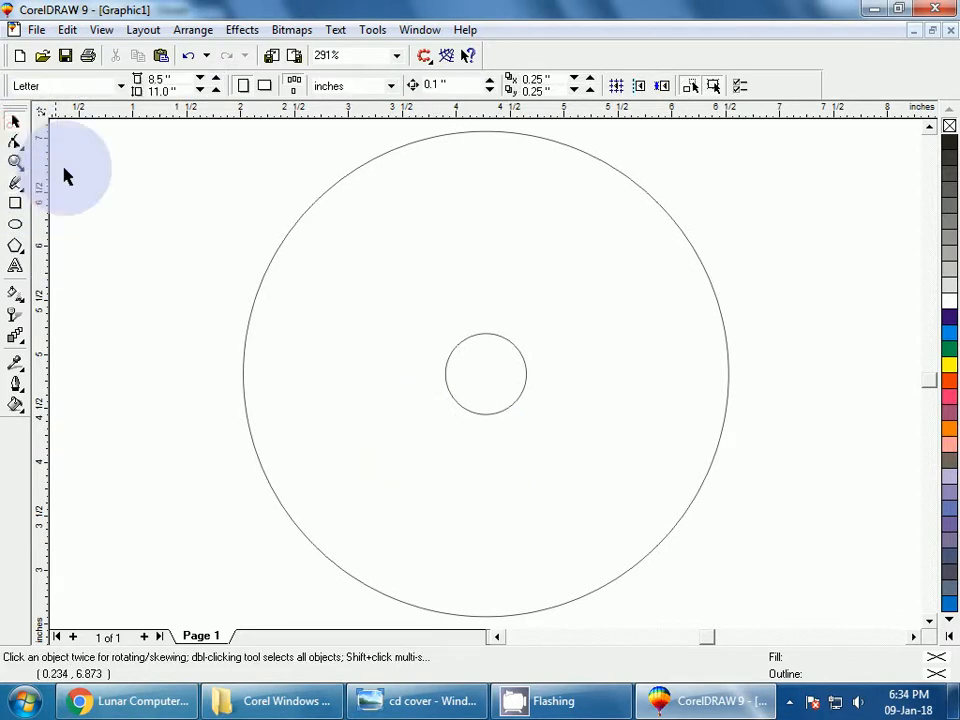
pyautogui.click(478, 413)
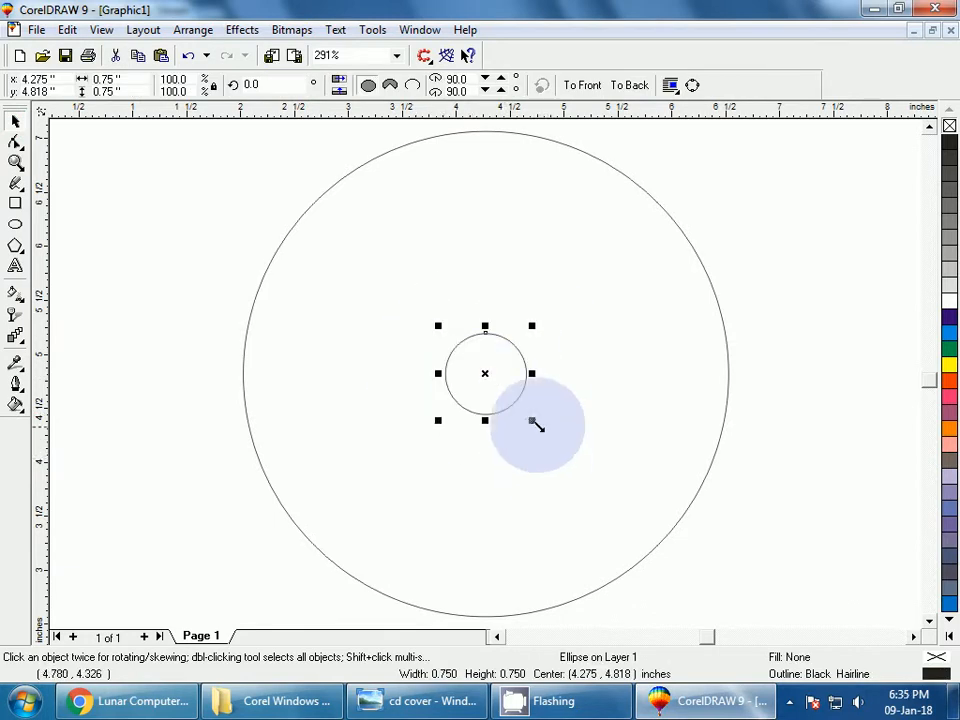
pyautogui.moveTo(530, 420); pyautogui.dragTo(559, 460)
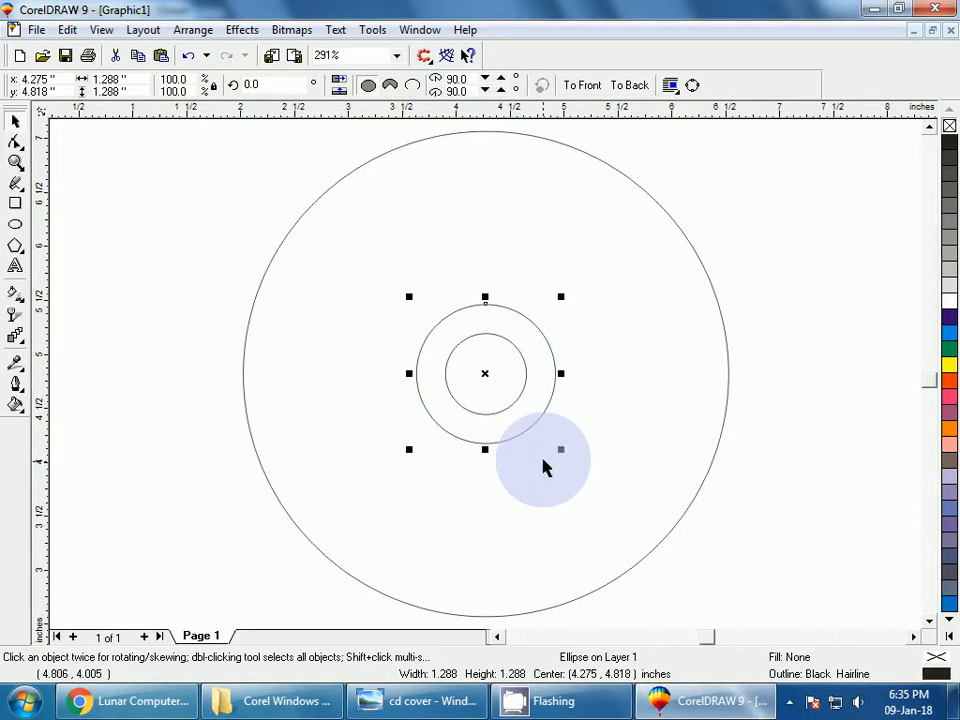
pyautogui.moveTo(562, 452); pyautogui.dragTo(607, 502)
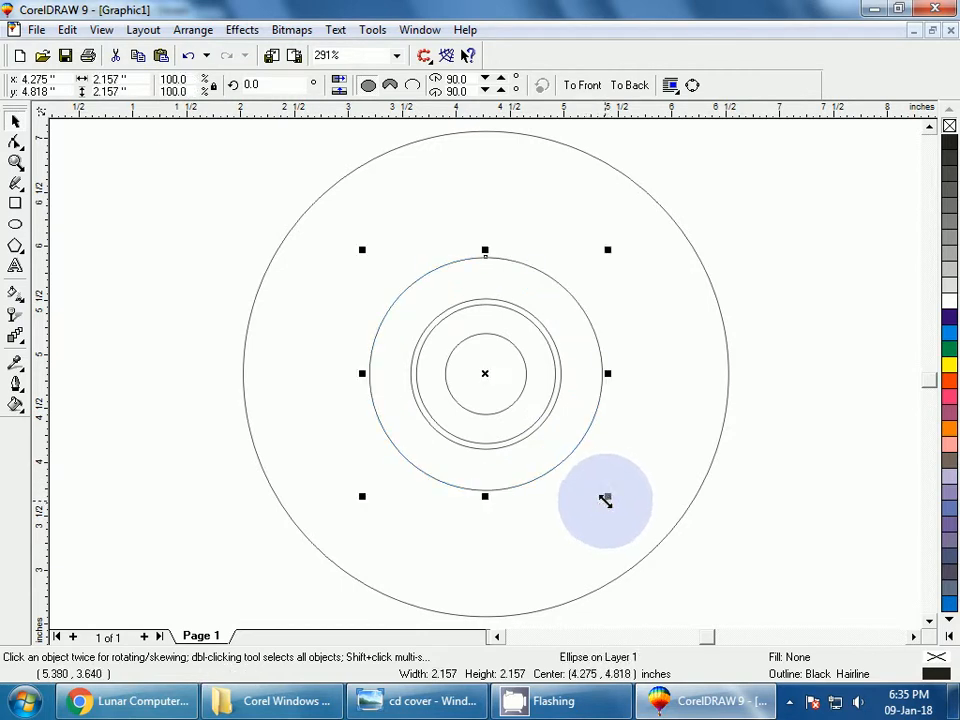
pyautogui.click(119, 196)
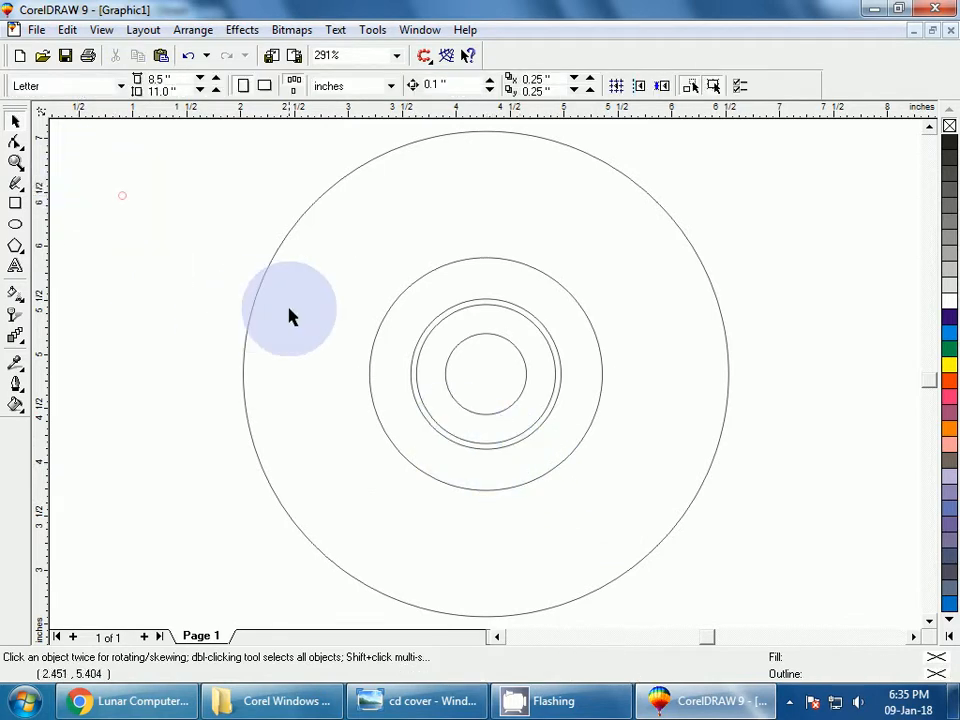
# Make a slightly enlarged concentric copy of the large circle, about 4.65 inches in diameter
pyautogui.click(268, 268)
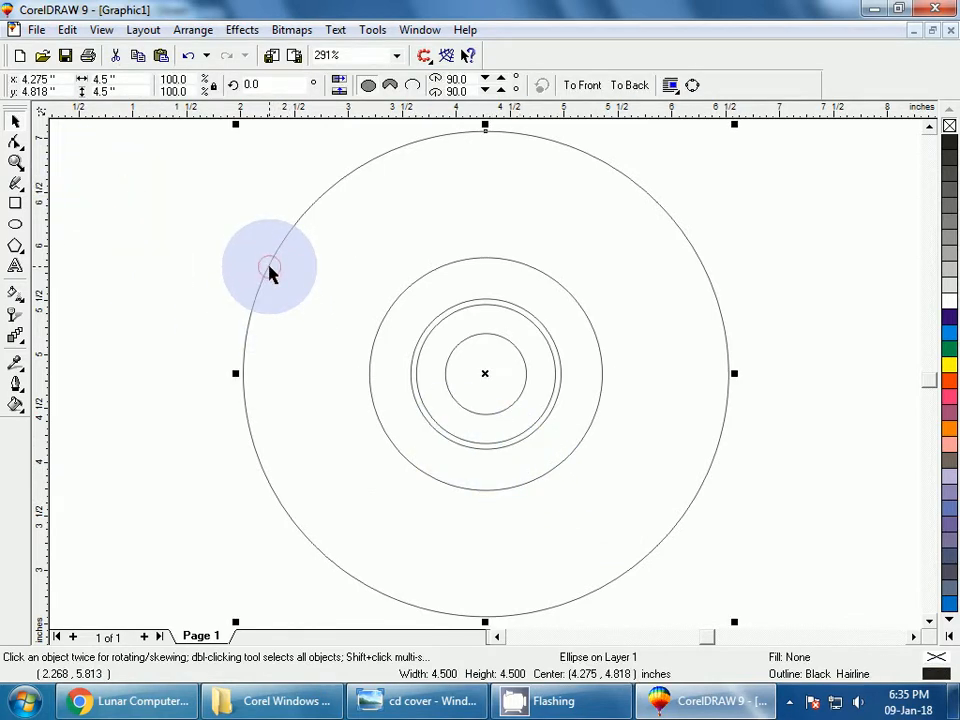
pyautogui.press('F3')
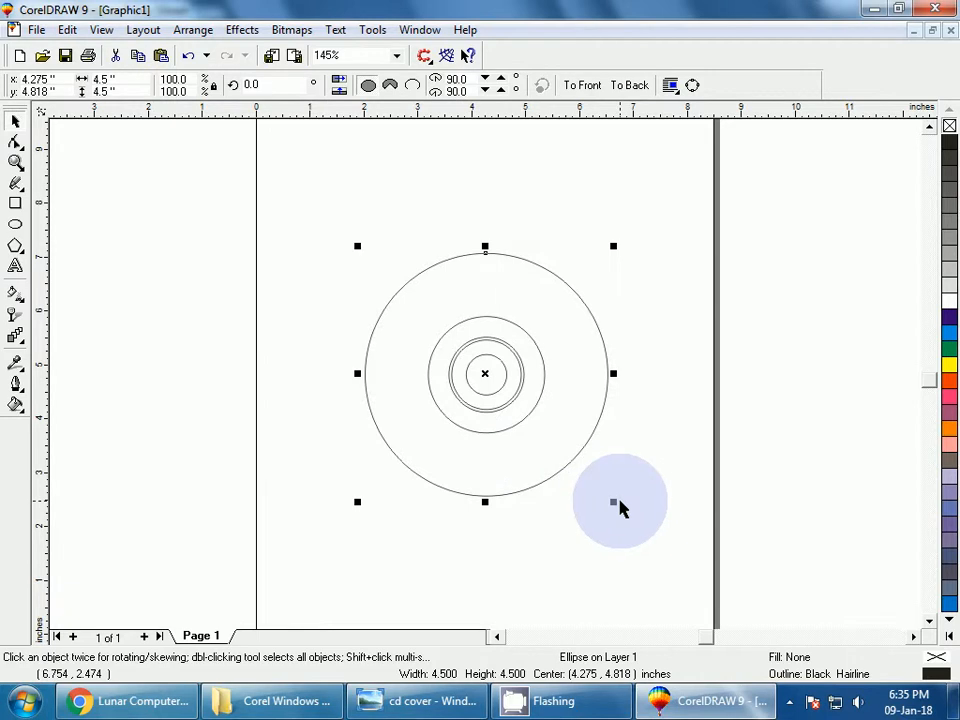
pyautogui.moveTo(613, 501); pyautogui.dragTo(622, 506)
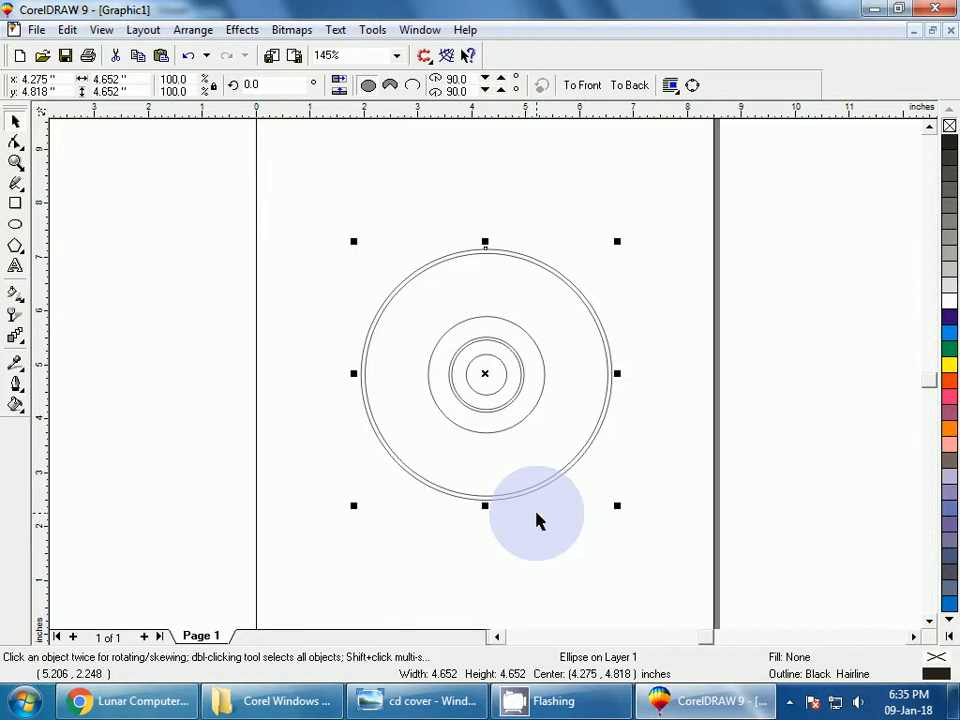
pyautogui.hotkey('shift', 'F2')
pyautogui.click(172, 427)
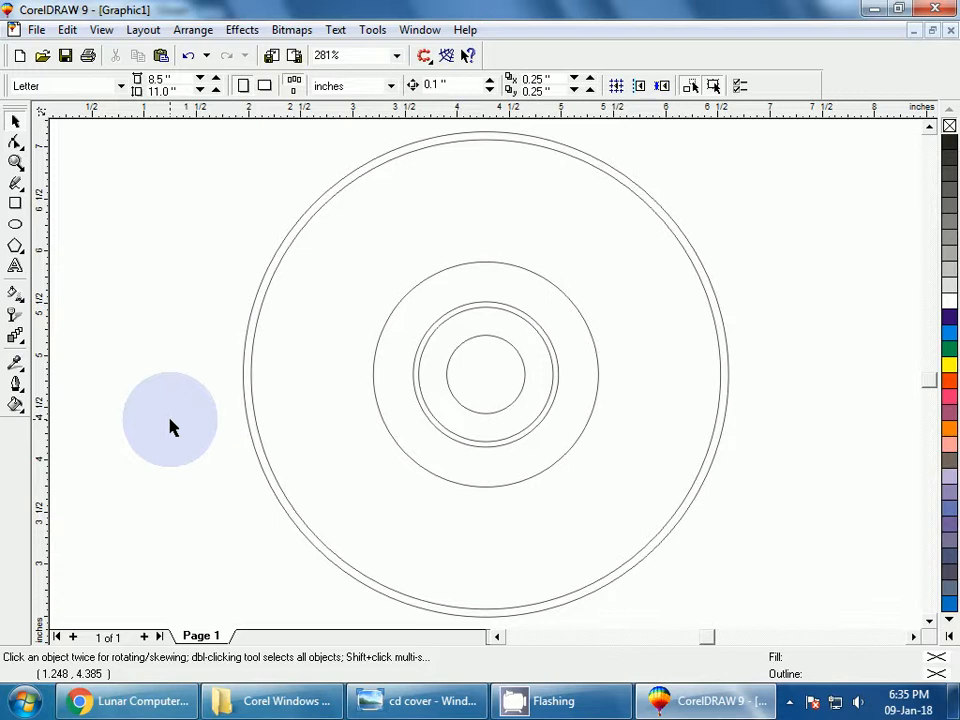
# Give the outermost circle a 10% Black fill and outline and send it behind all the other circles
pyautogui.click(259, 465)
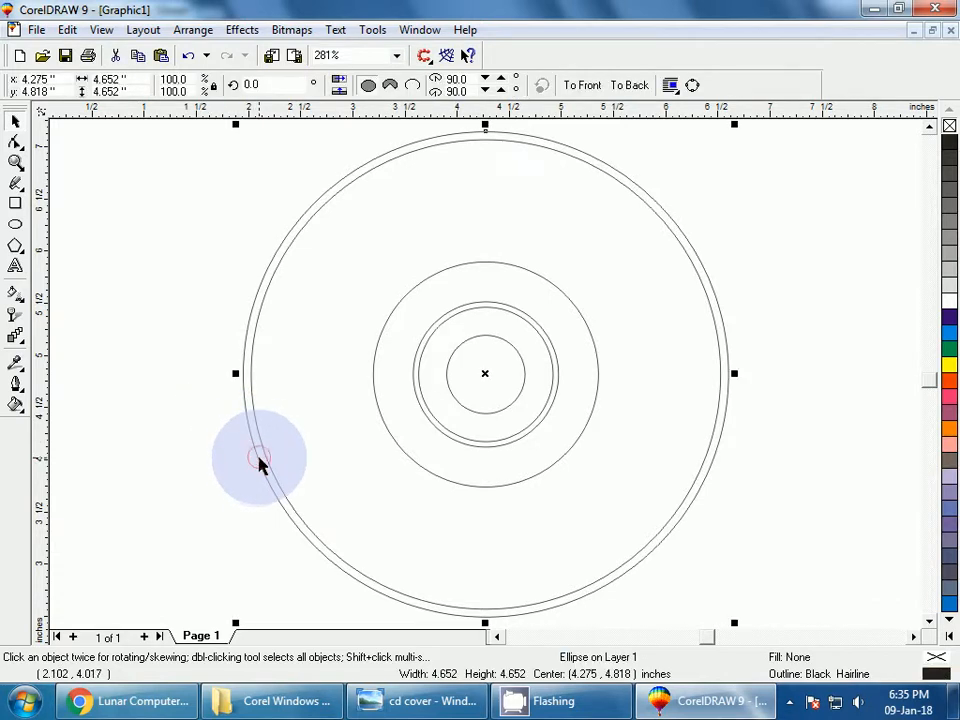
pyautogui.click(950, 290)
pyautogui.rightClick(950, 290)
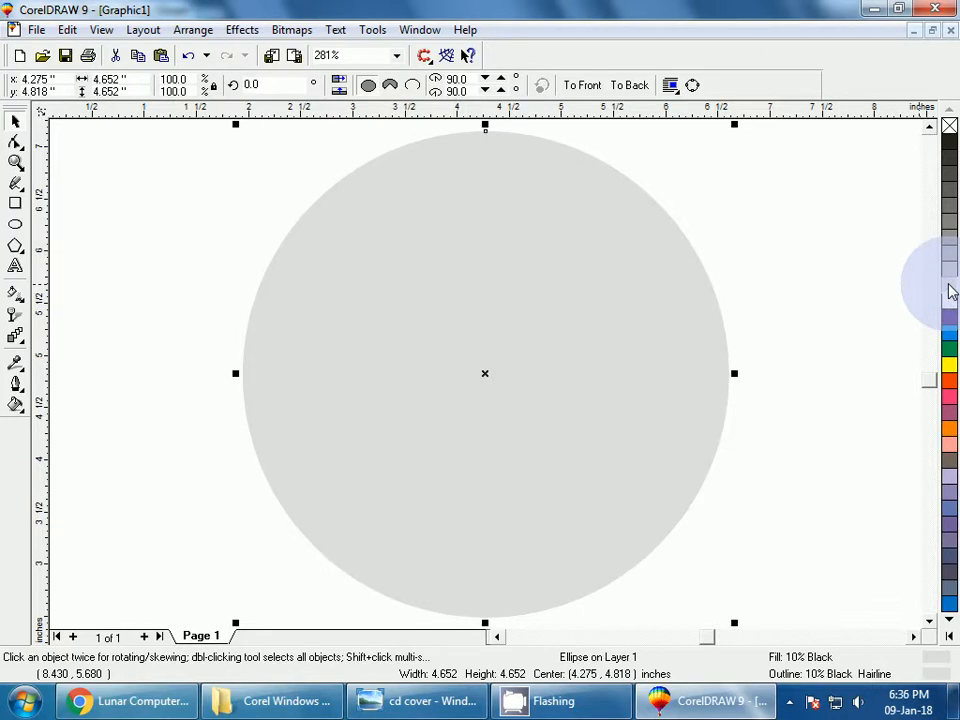
pyautogui.hotkey('shift', 'pagedown')
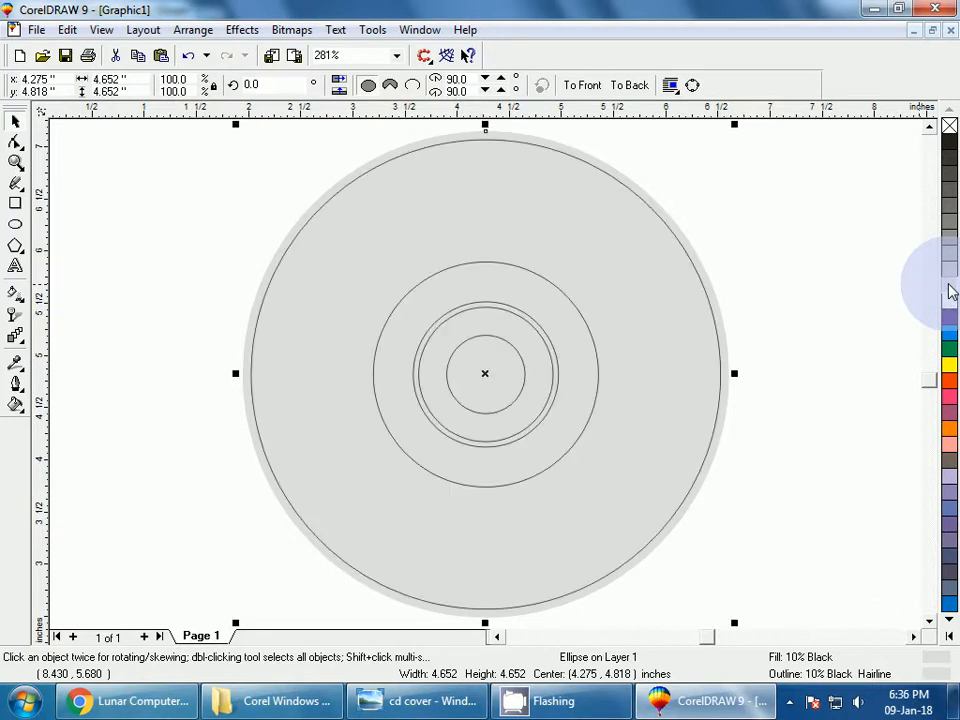
pyautogui.click(866, 277)
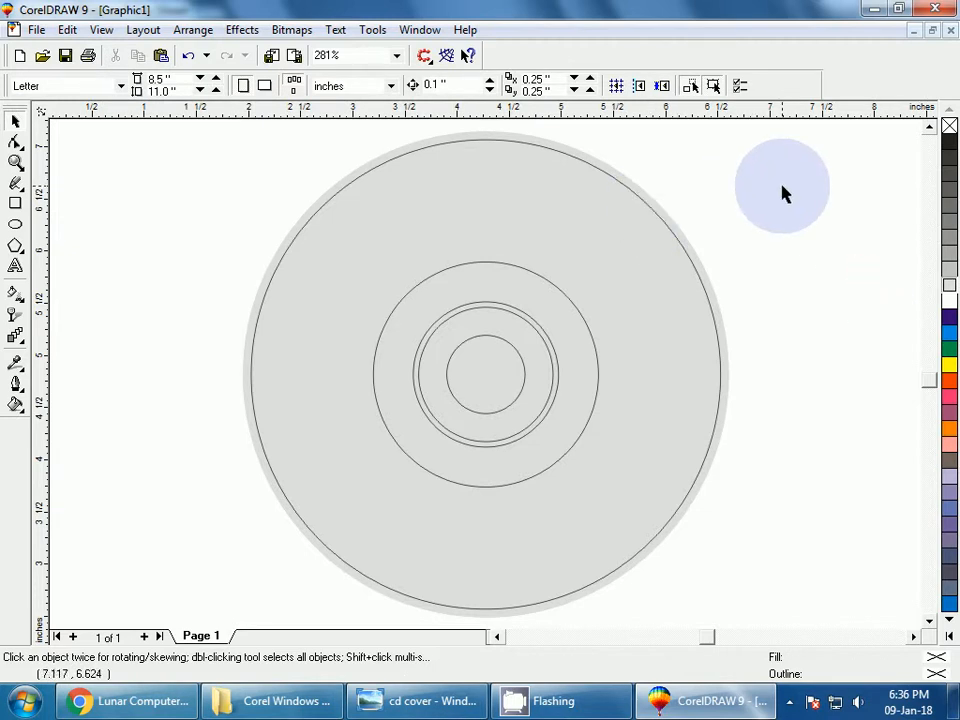
# Fill the 4.5-inch circle with the CMYK texture from the Samples 9 texture library
pyautogui.click(634, 197)
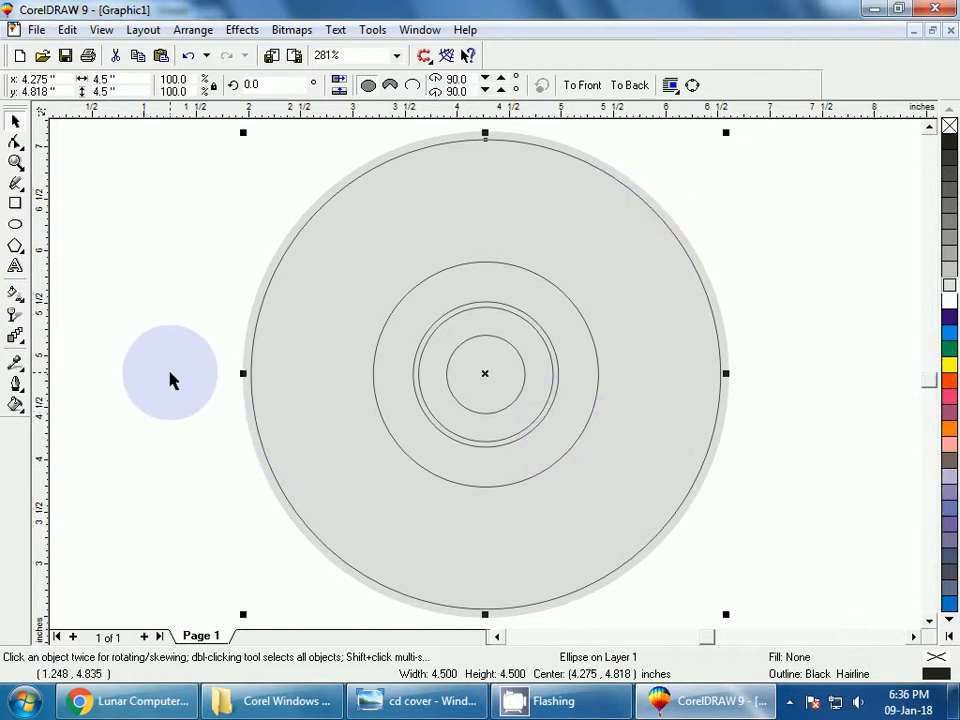
pyautogui.click(17, 406)
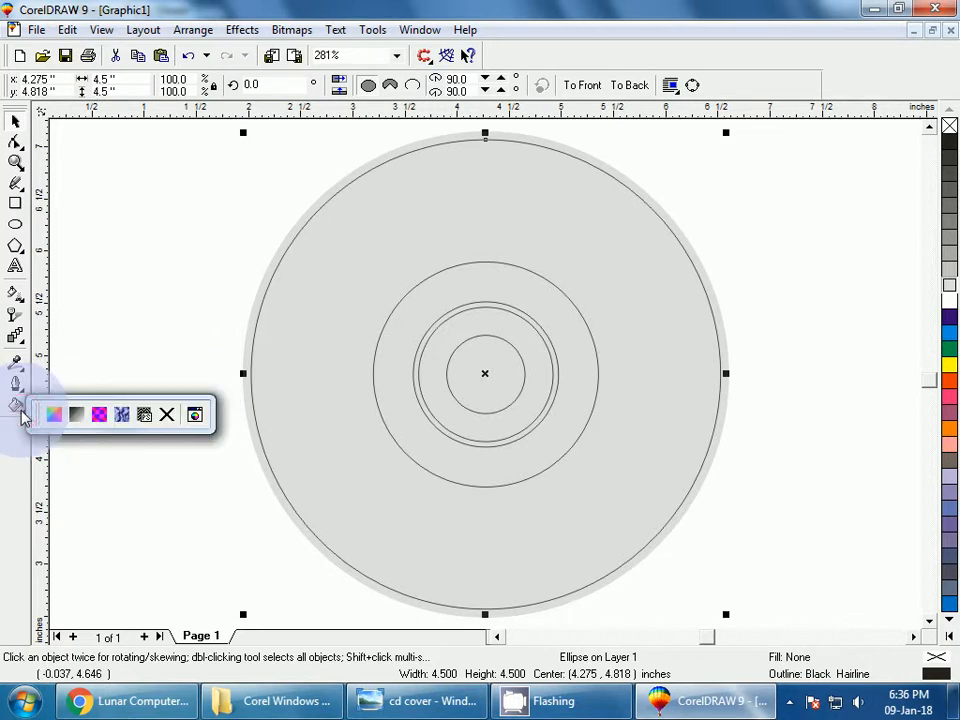
pyautogui.click(121, 424)
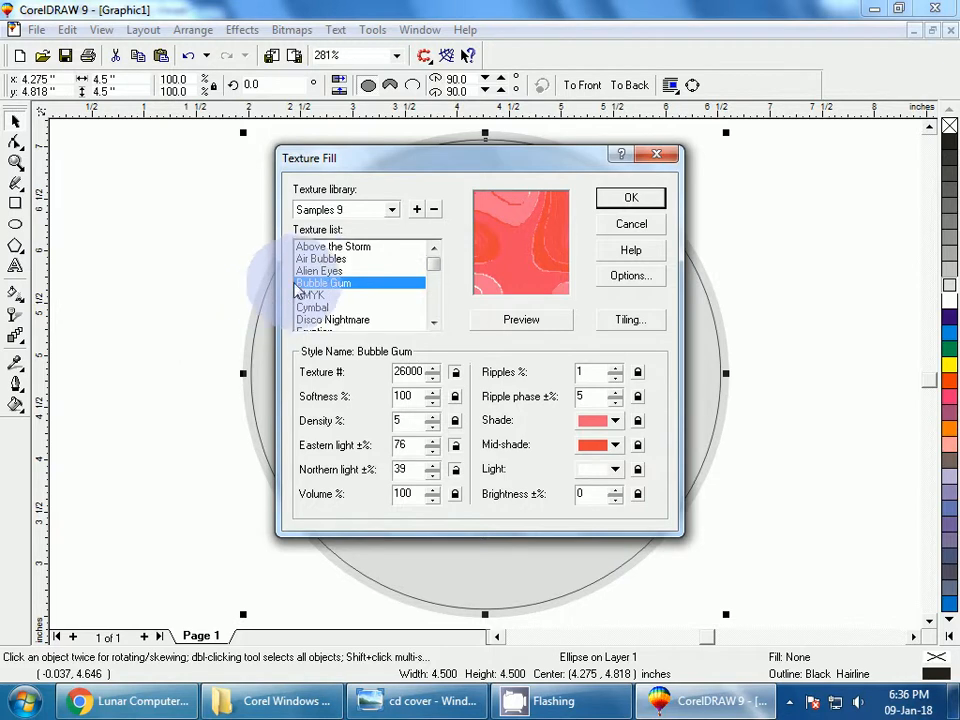
pyautogui.click(311, 273)
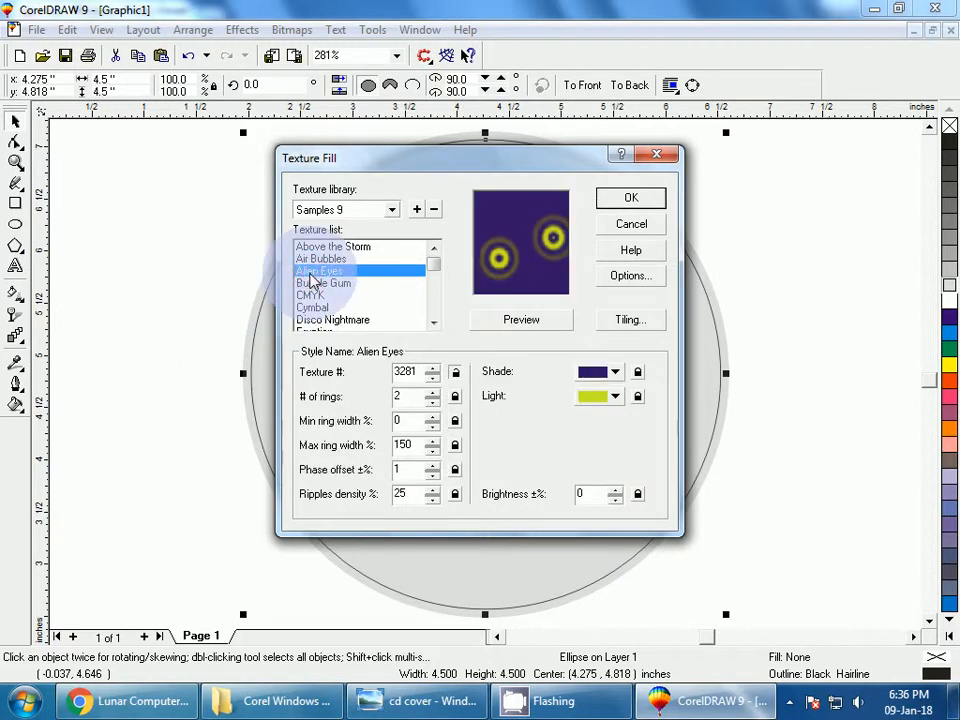
pyautogui.press('Down')
pyautogui.press('Down')
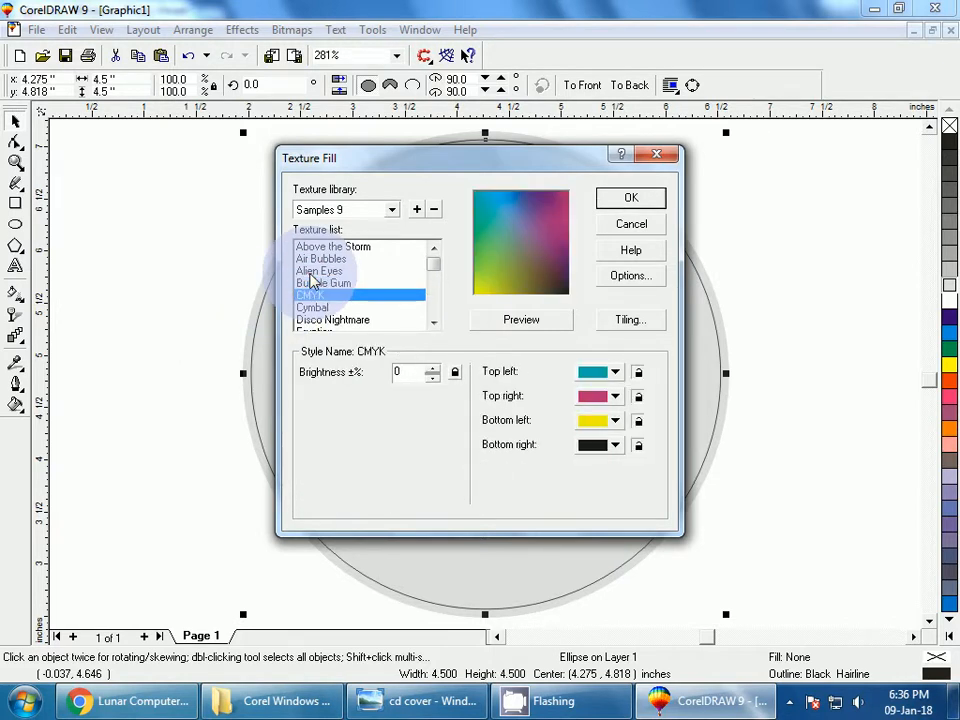
pyautogui.click(613, 198)
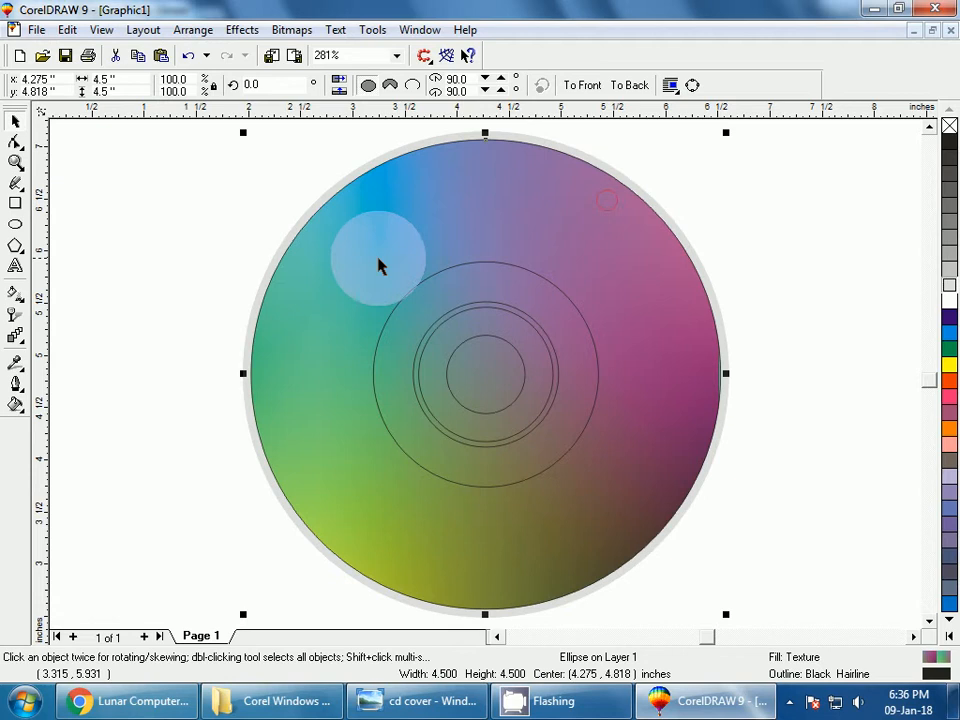
pyautogui.click(197, 252)
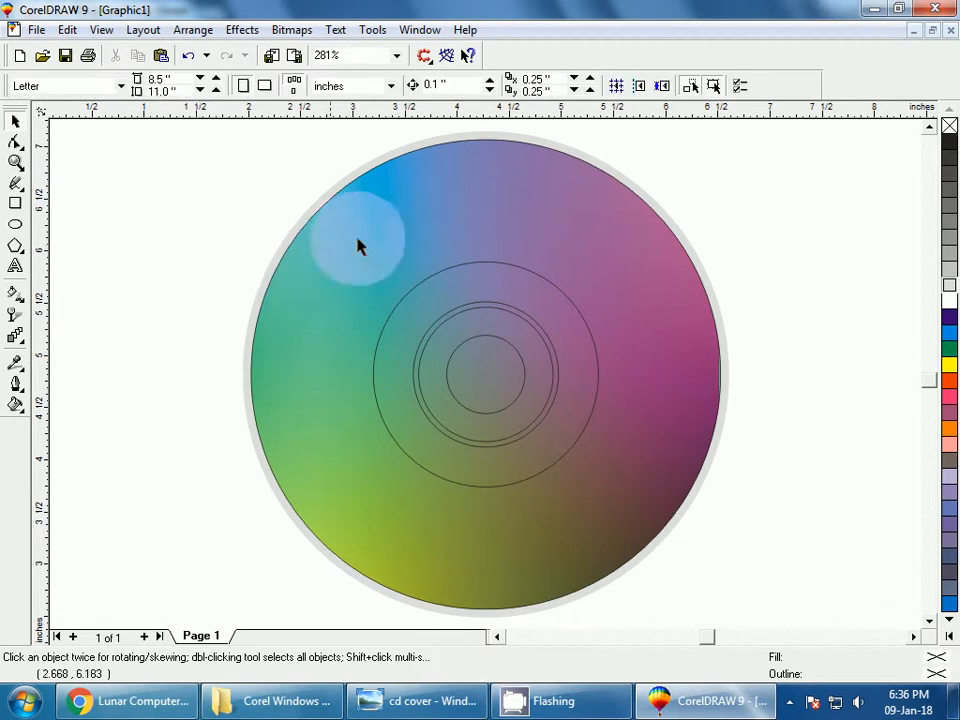
# Colour the fill and outline of the largest ring circle inside the textured disc Green
pyautogui.click(378, 345)
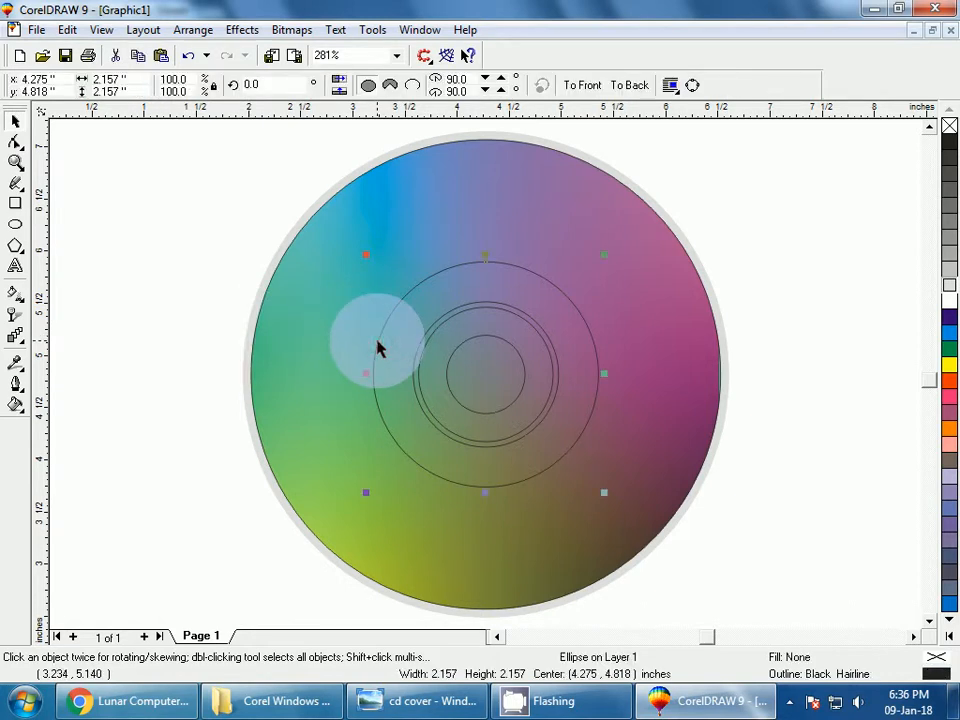
pyautogui.click(949, 350)
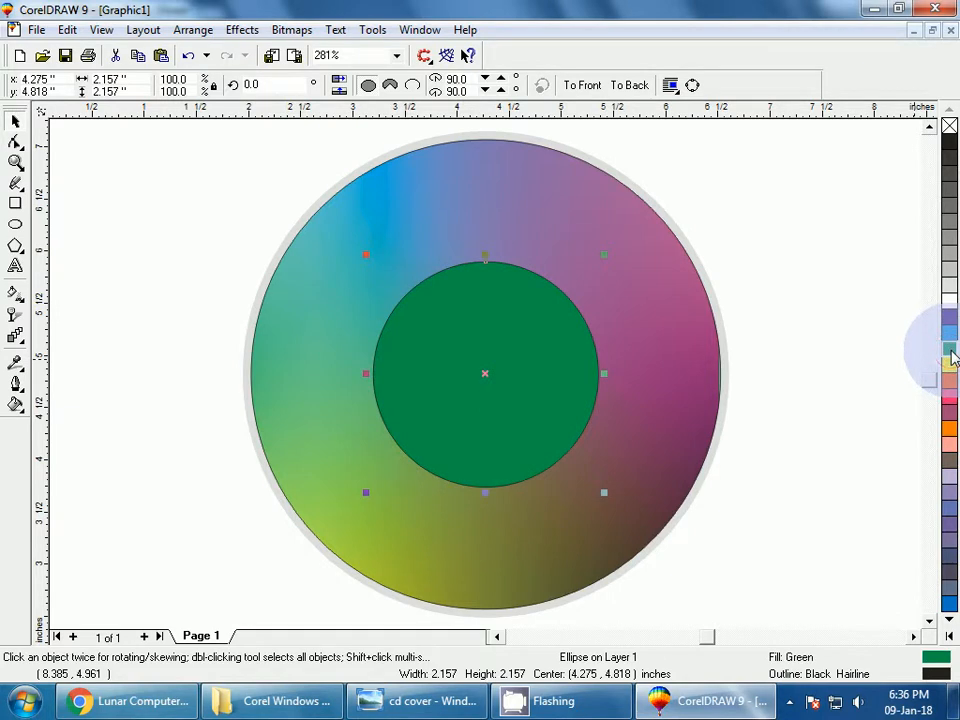
pyautogui.rightClick(950, 352)
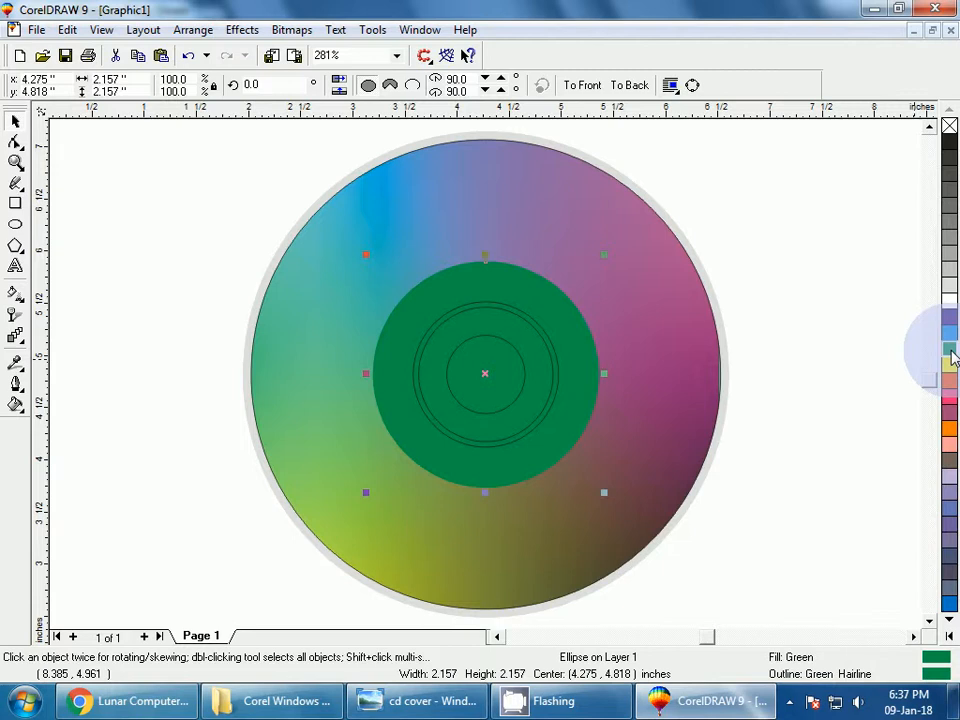
pyautogui.click(828, 403)
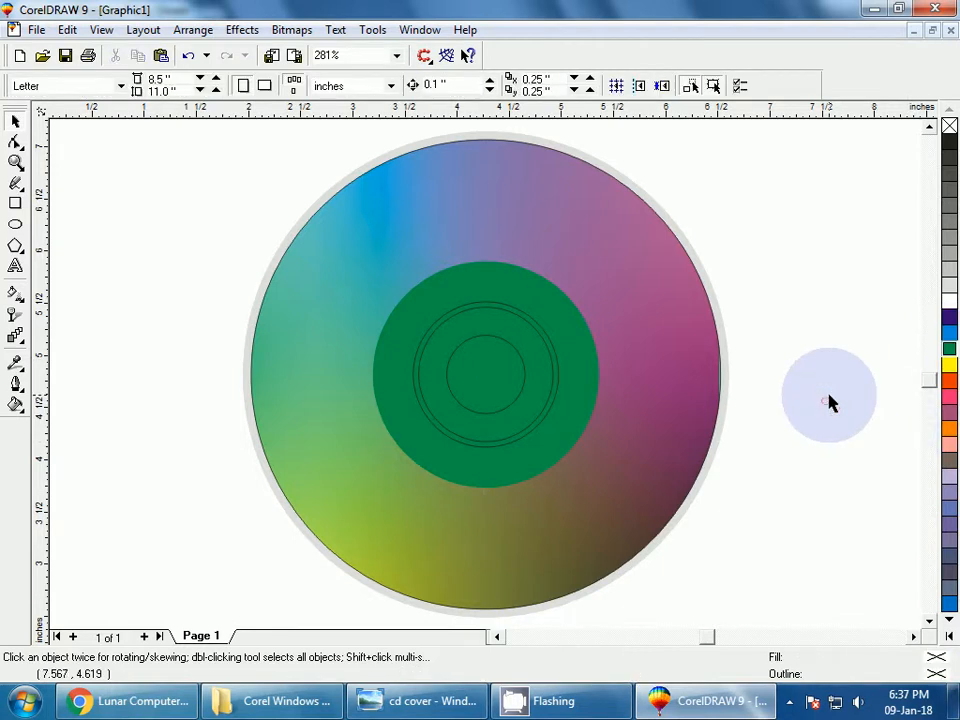
# Colour the fill and outline of the outer circle of the close inner pair 30% Black
pyautogui.click(450, 443)
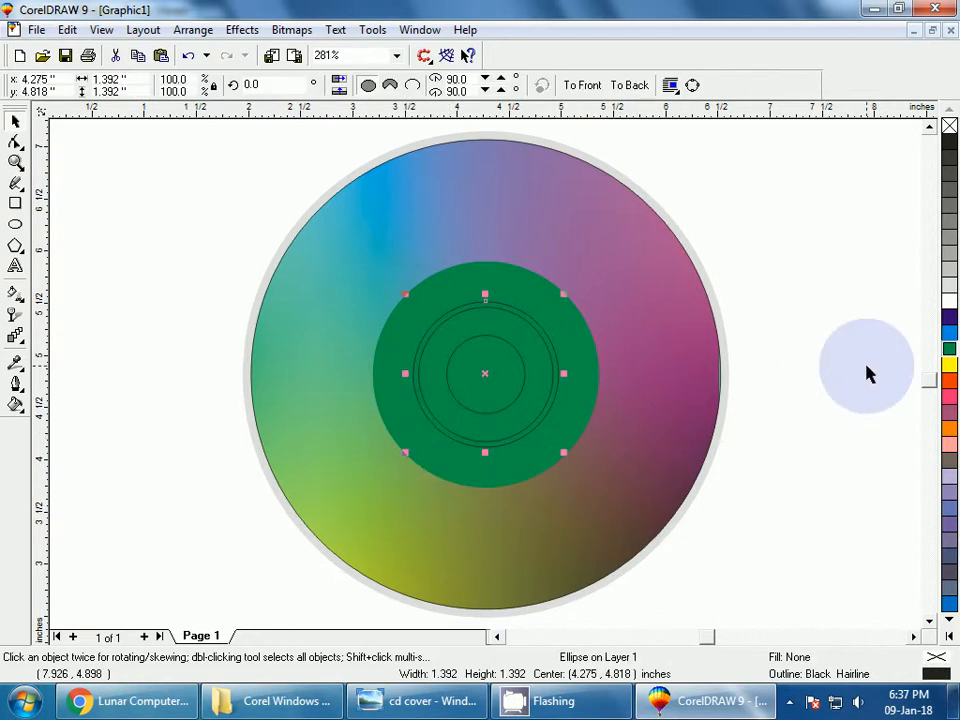
pyautogui.click(949, 256)
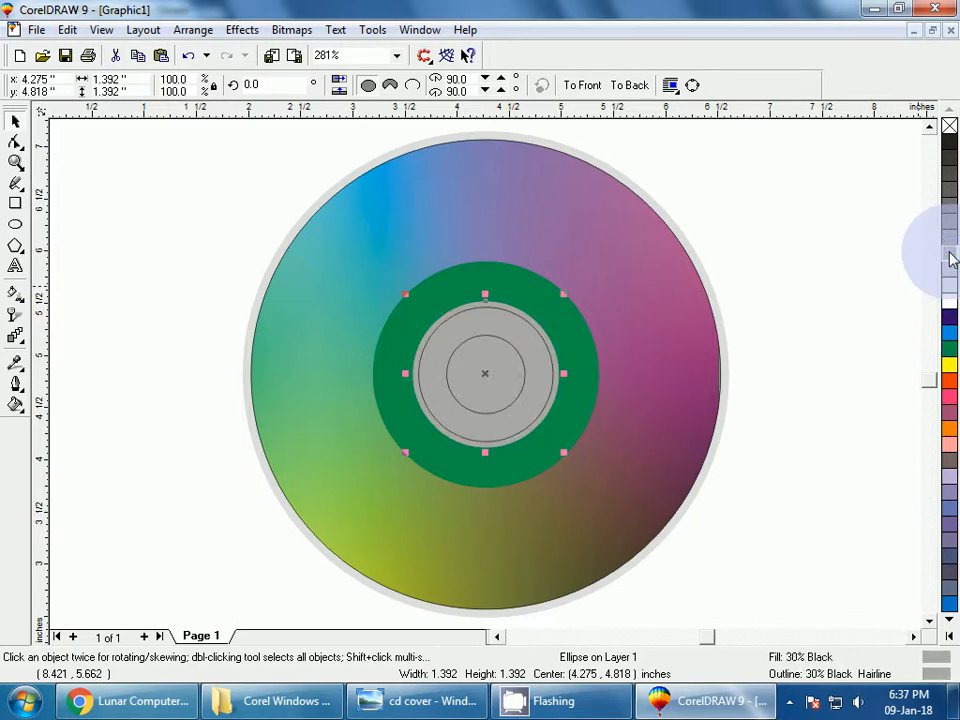
pyautogui.click(846, 388)
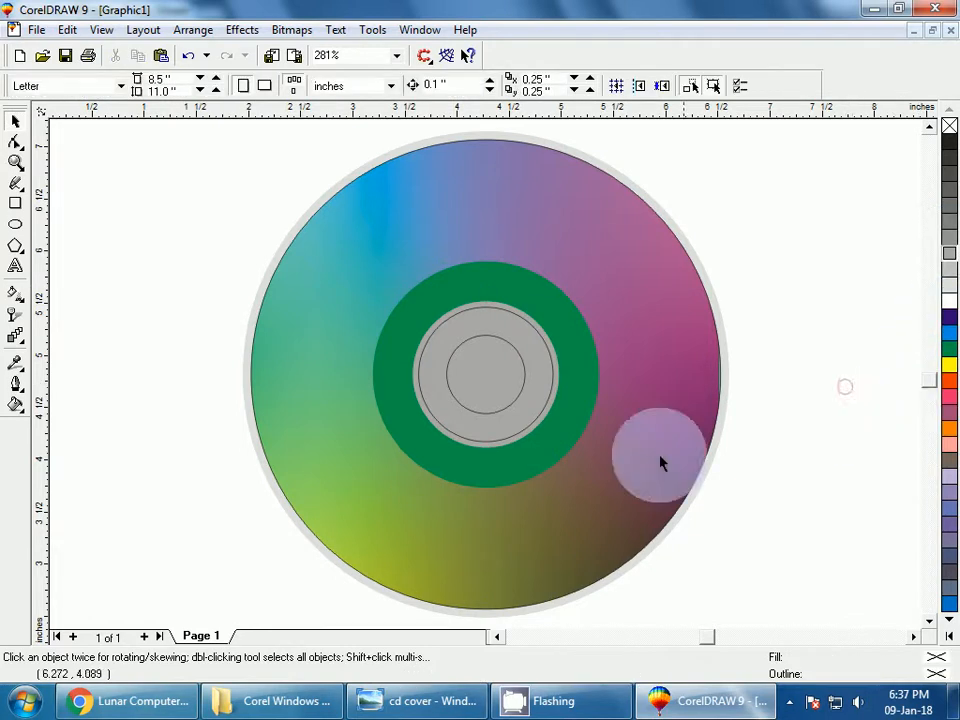
# Colour the fill and outline of the circle just inside the grey one Orange
pyautogui.click(487, 440)
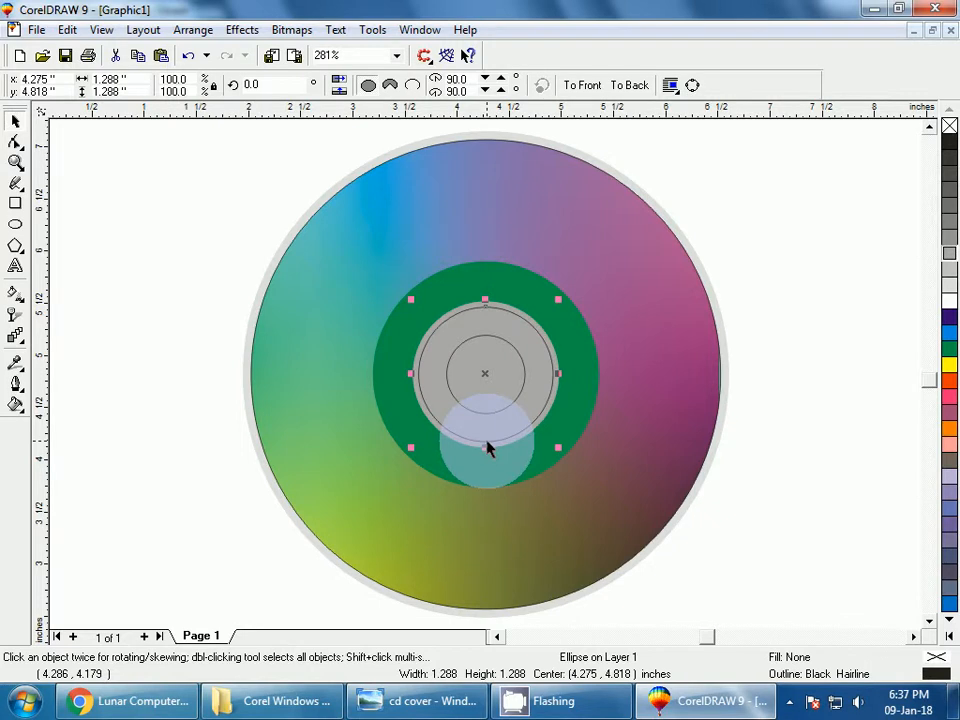
pyautogui.click(950, 428)
pyautogui.rightClick(950, 428)
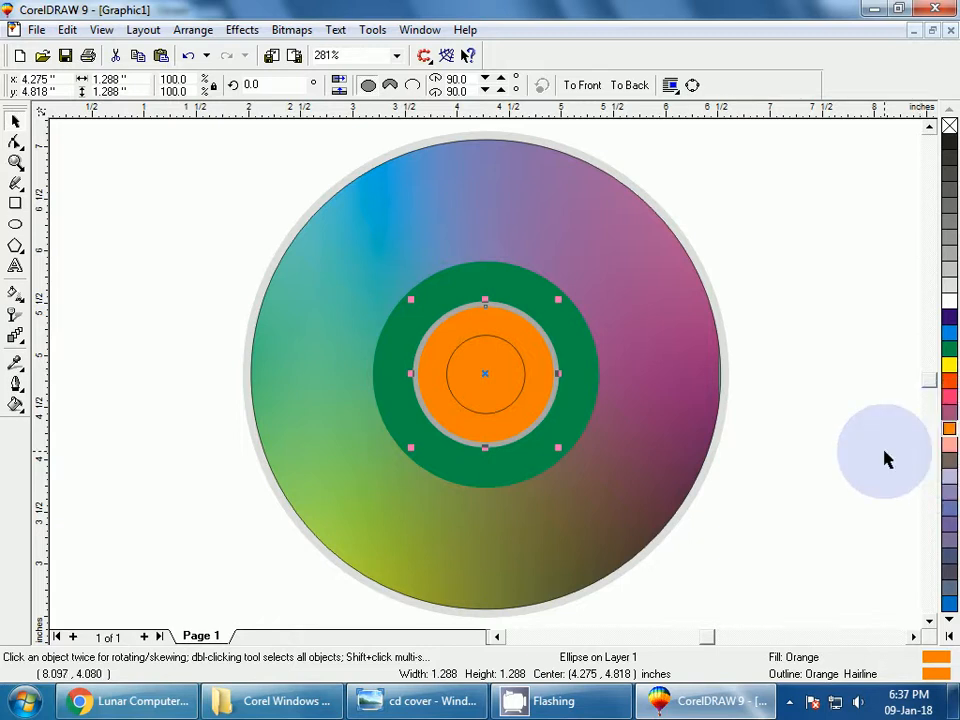
# Colour the fill and outline of the innermost 0.75-inch circle White
pyautogui.click(868, 420)
pyautogui.click(506, 410)
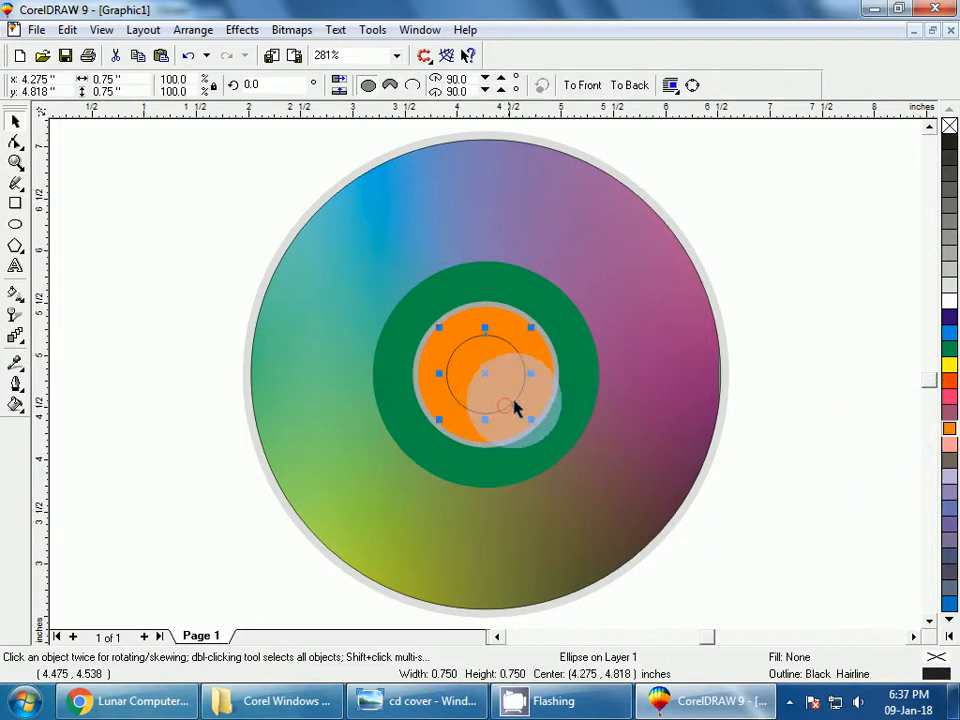
pyautogui.click(948, 301)
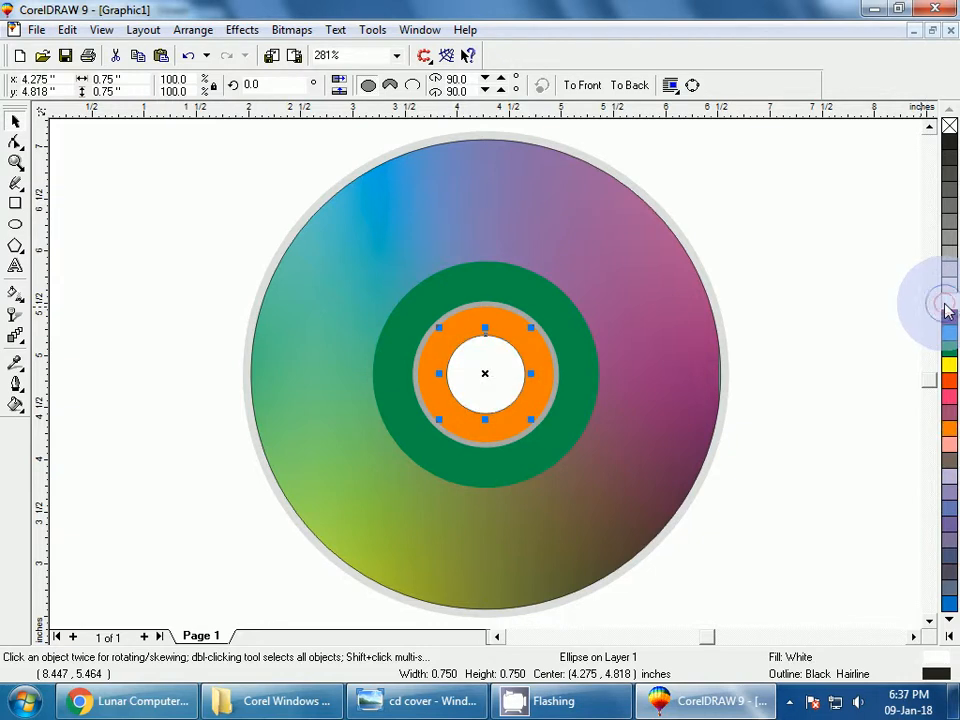
pyautogui.rightClick(948, 301)
pyautogui.click(808, 408)
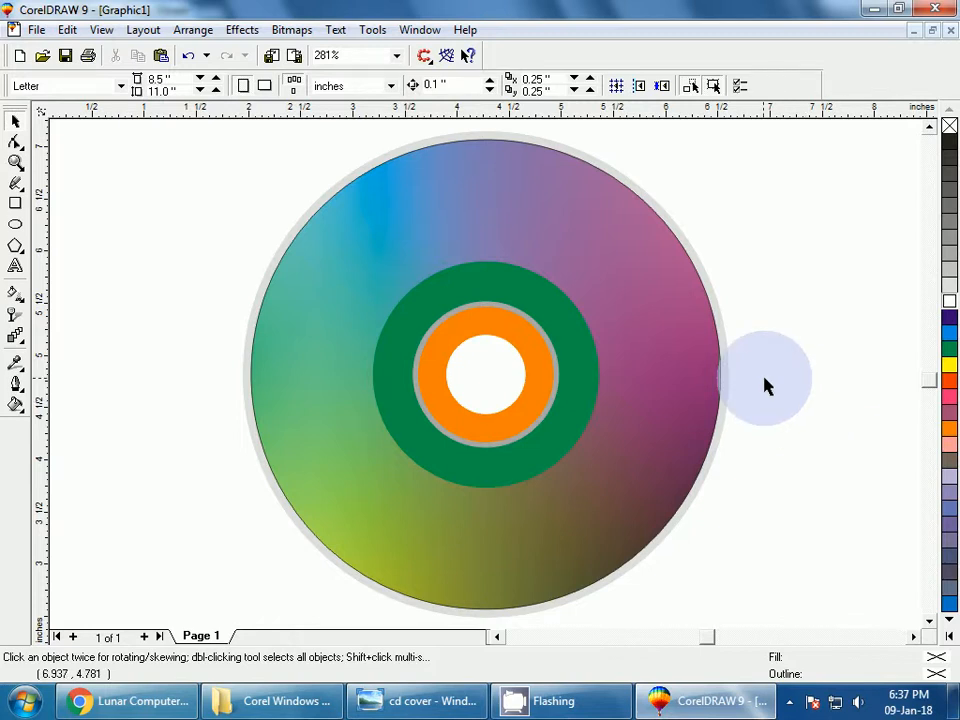
# Add the artistic text "CD Cover" on the textured disc above the green ring
pyautogui.click(16, 268)
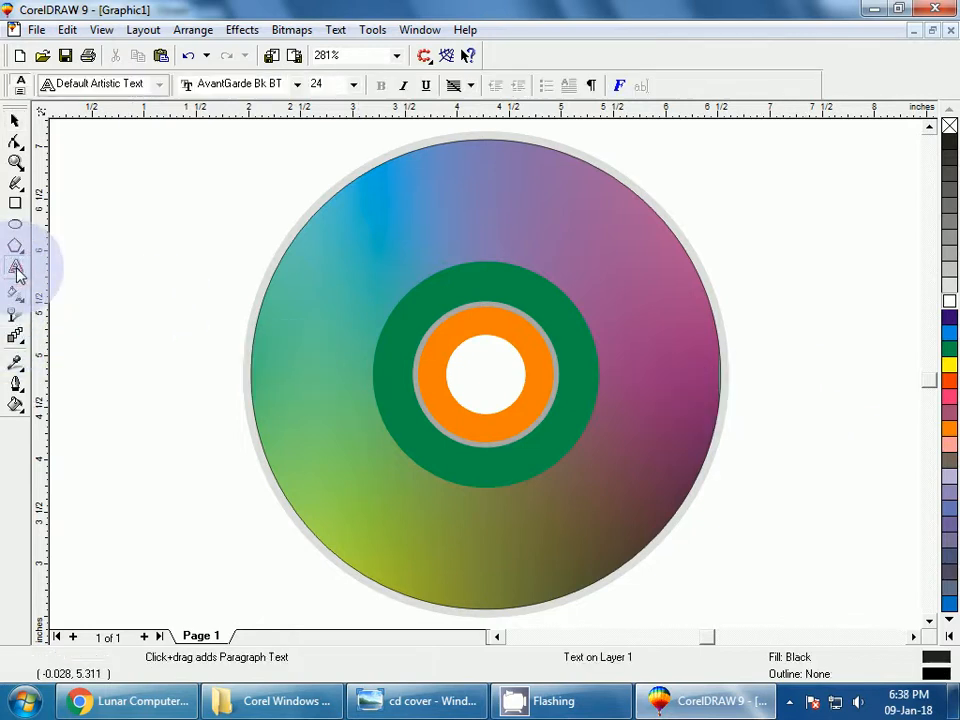
pyautogui.click(413, 216)
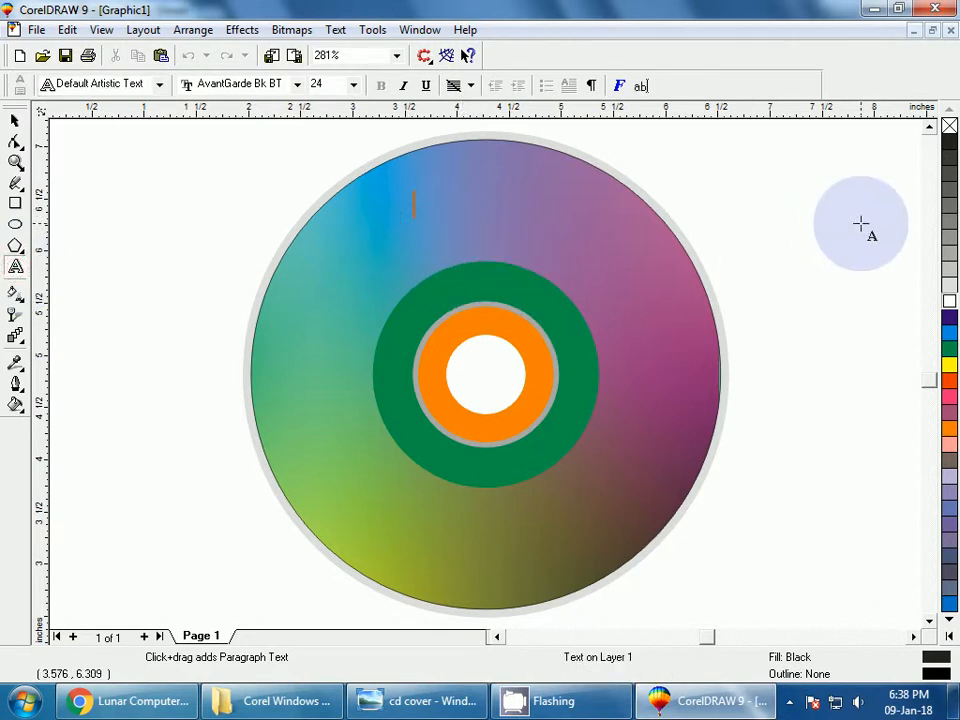
pyautogui.write('CD Co')
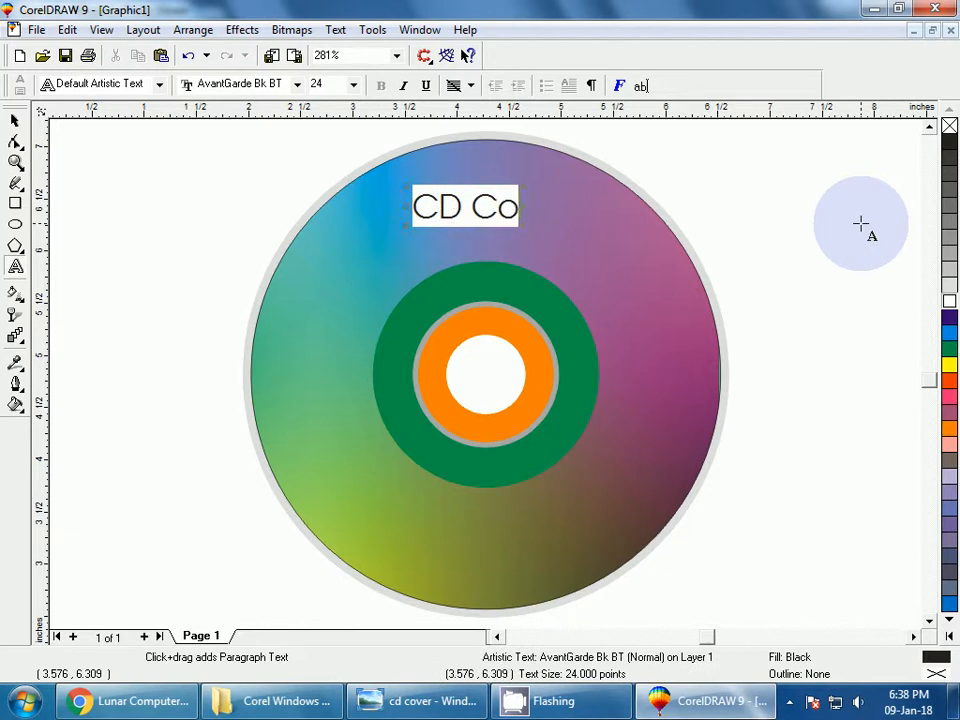
pyautogui.write('ver')
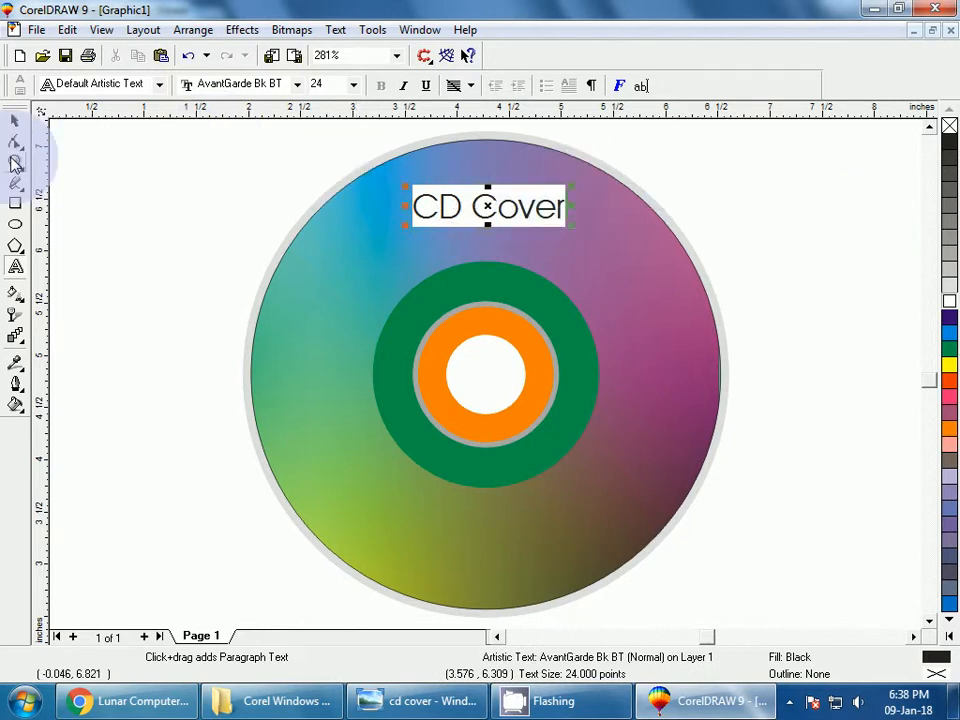
# Enlarge the "CD Cover" text to about 40 points, spanning the area between the green ring and the disc's upper edge
pyautogui.click(15, 120)
pyautogui.click(171, 233)
pyautogui.click(424, 222)
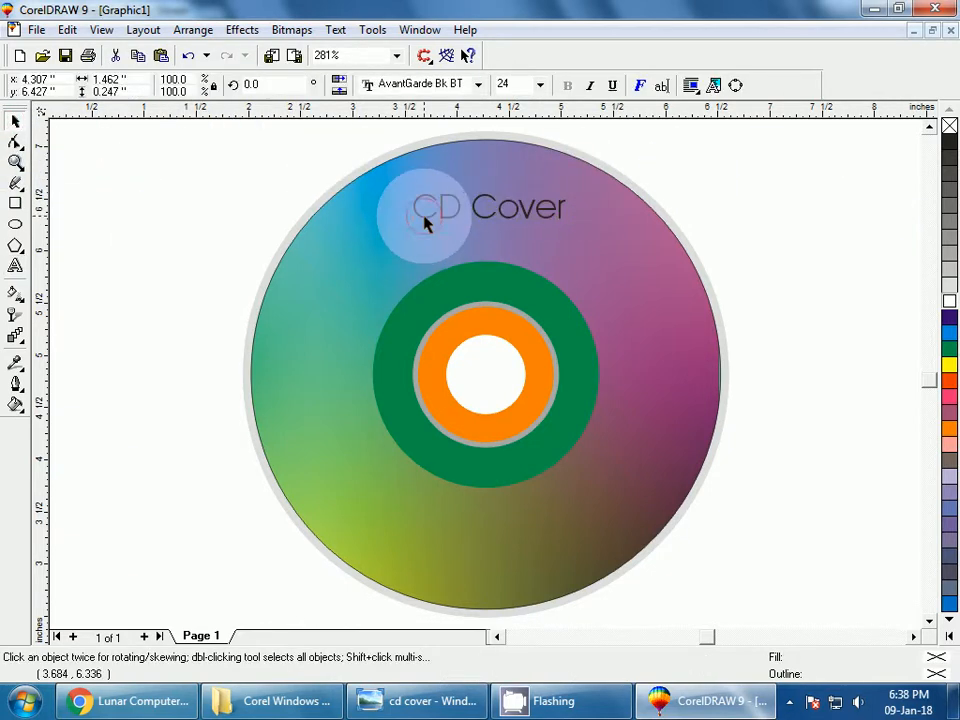
pyautogui.moveTo(399, 215); pyautogui.dragTo(350, 252)
pyautogui.moveTo(563, 238); pyautogui.dragTo(612, 258)
# Duplicate the black "CD Cover" text slightly up and to the left, and colour the copy's fill and outline Cyan
pyautogui.hotkey('shift', 'F2')
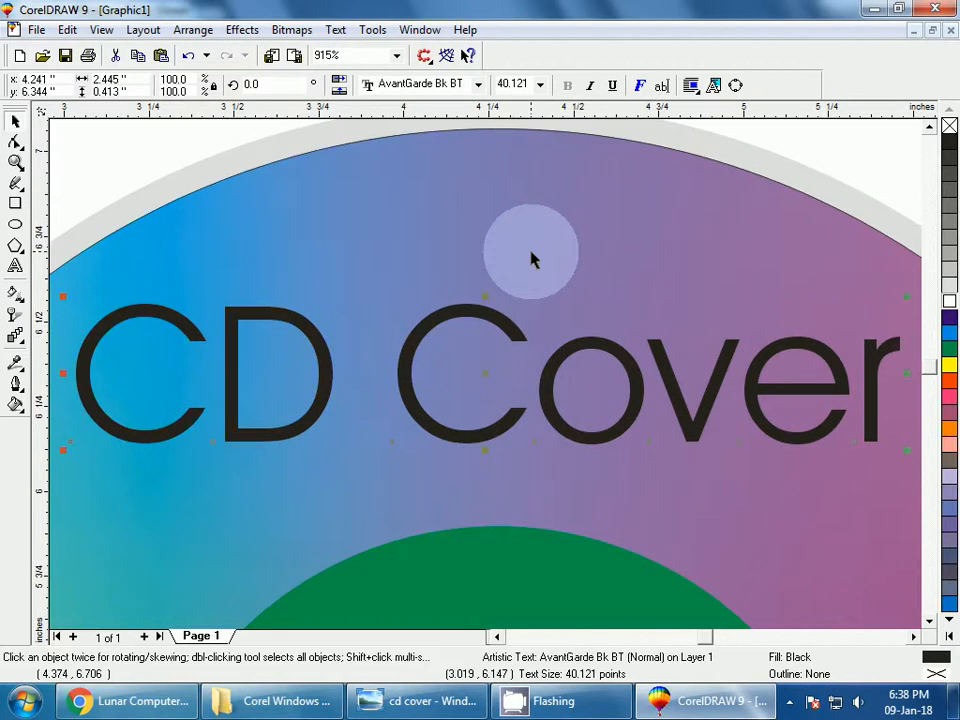
pyautogui.press('F3')
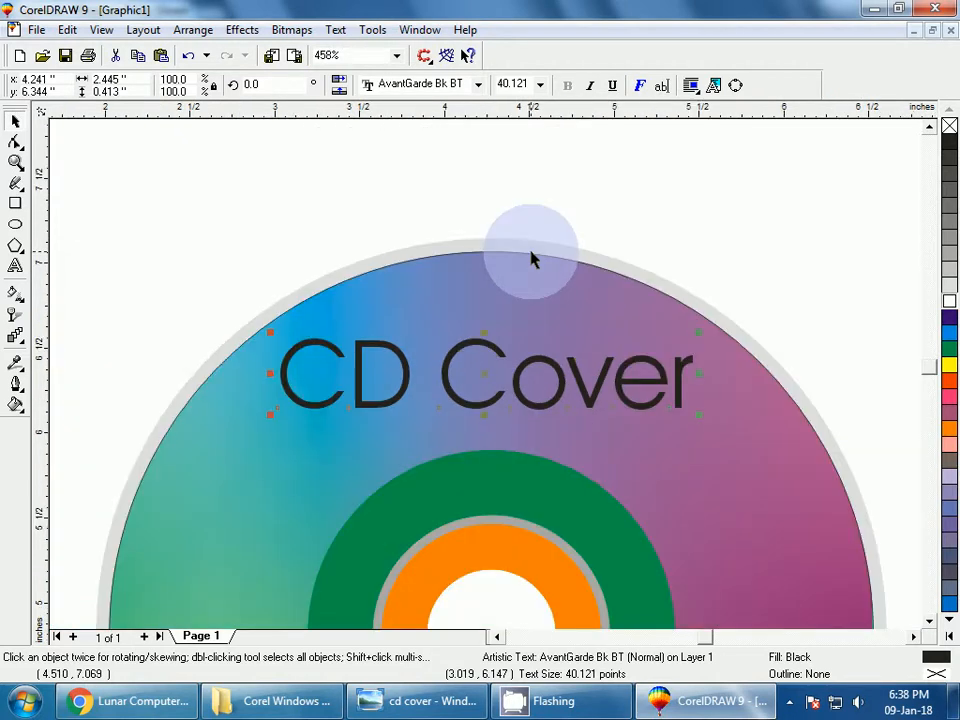
pyautogui.click(349, 193)
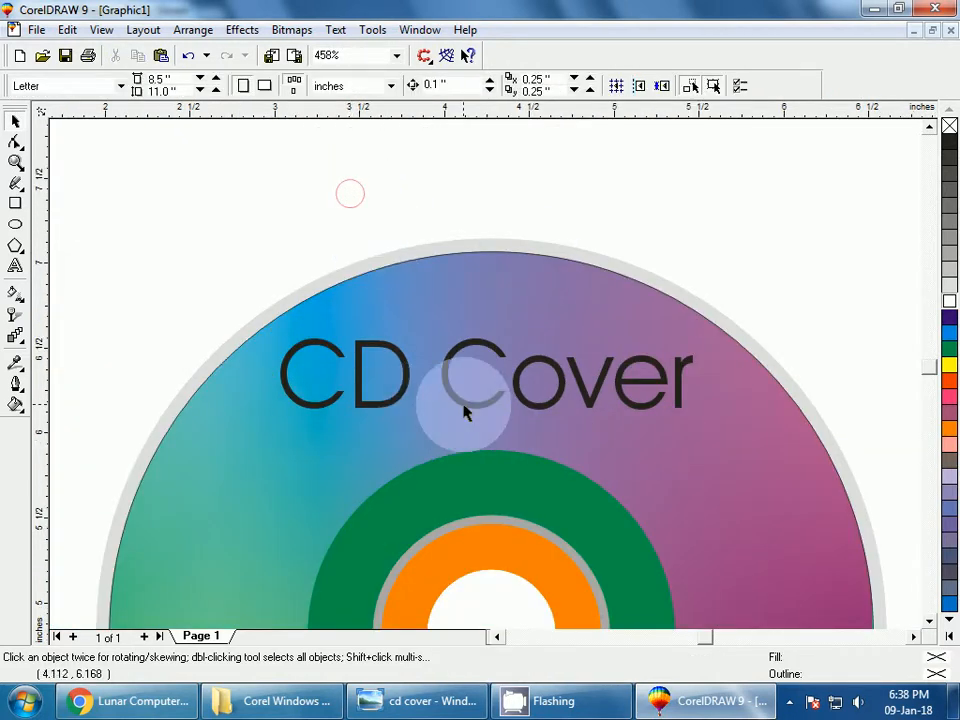
pyautogui.click(464, 412)
pyautogui.hotkey('shift', 'F2')
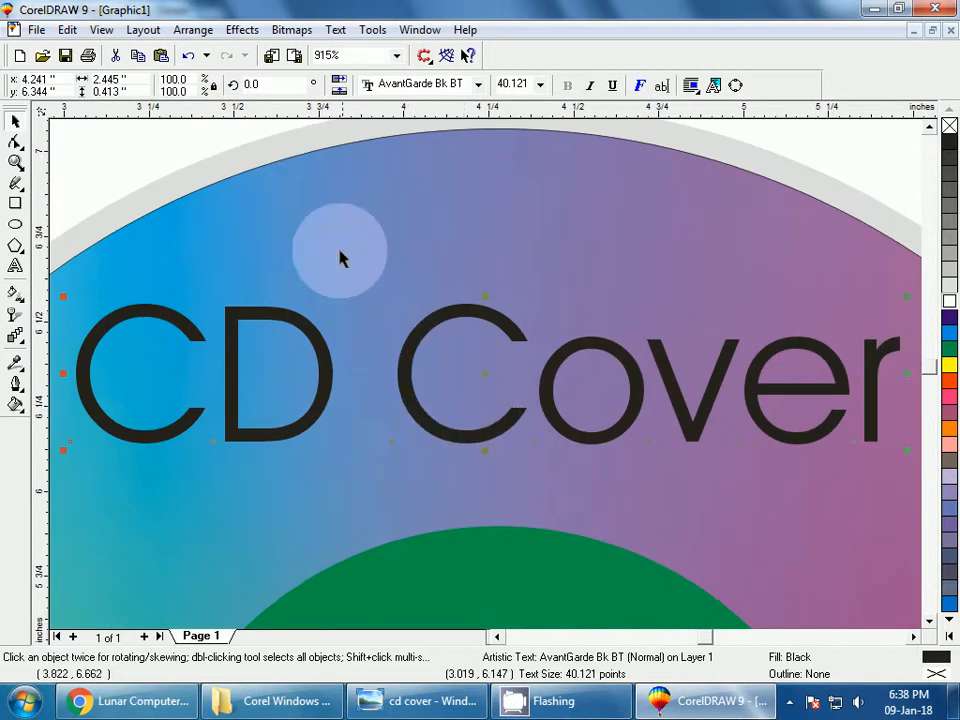
pyautogui.click(222, 131)
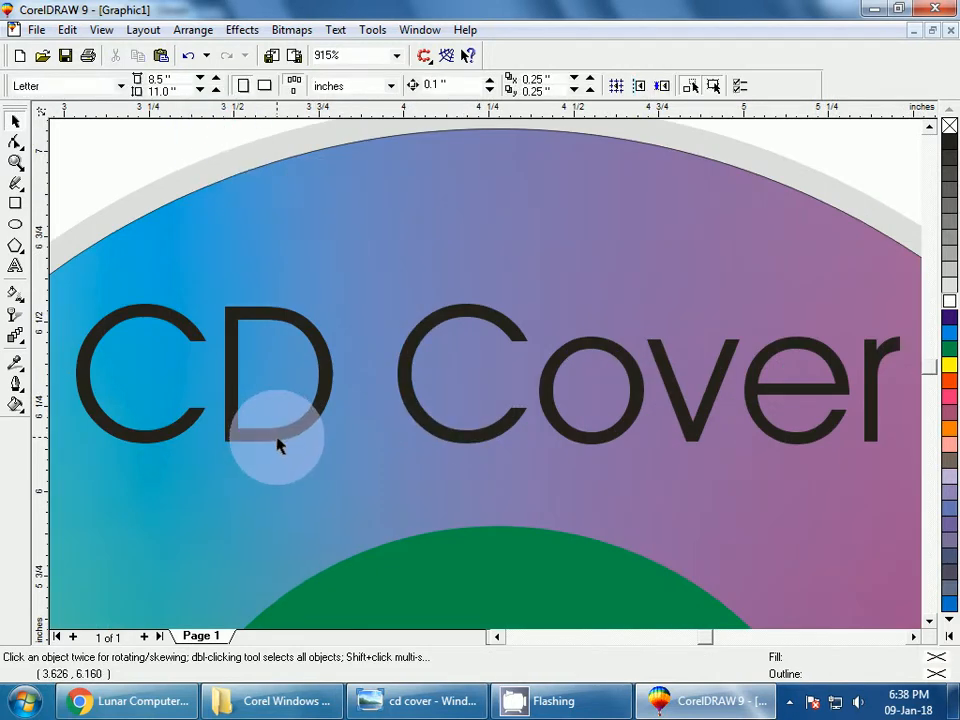
pyautogui.click(278, 446)
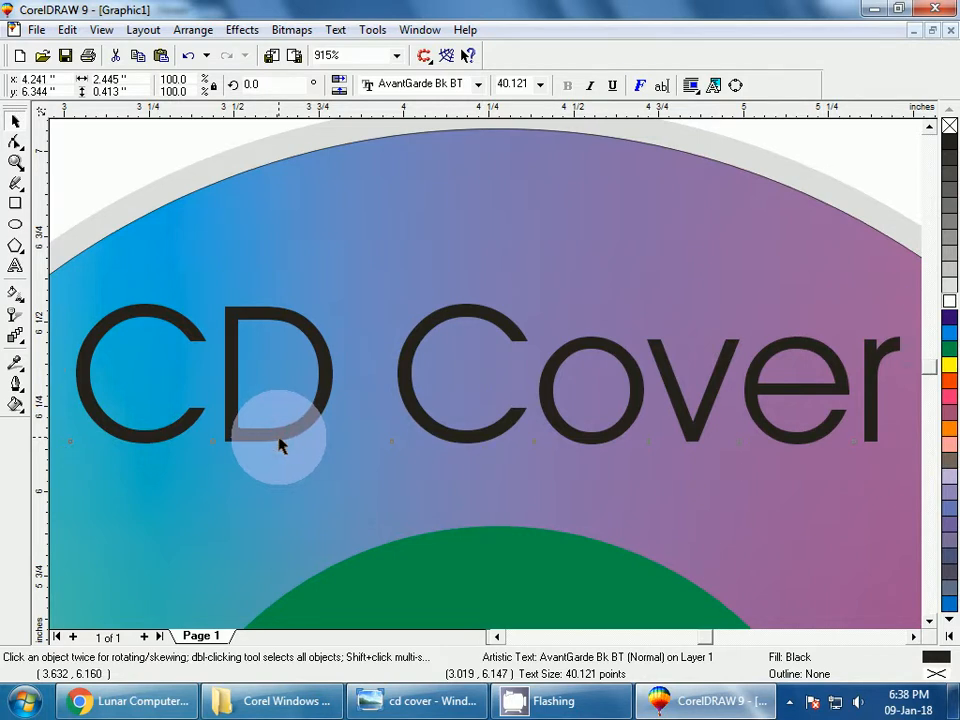
pyautogui.moveTo(280, 445); pyautogui.dragTo(268, 432)
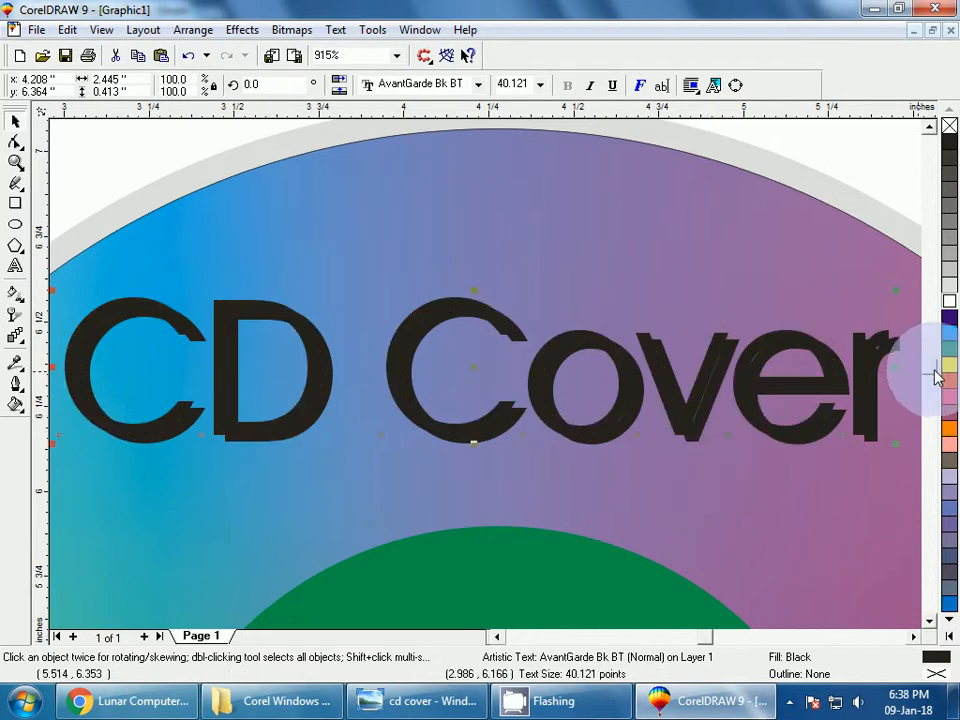
pyautogui.click(949, 333)
pyautogui.rightClick(949, 333)
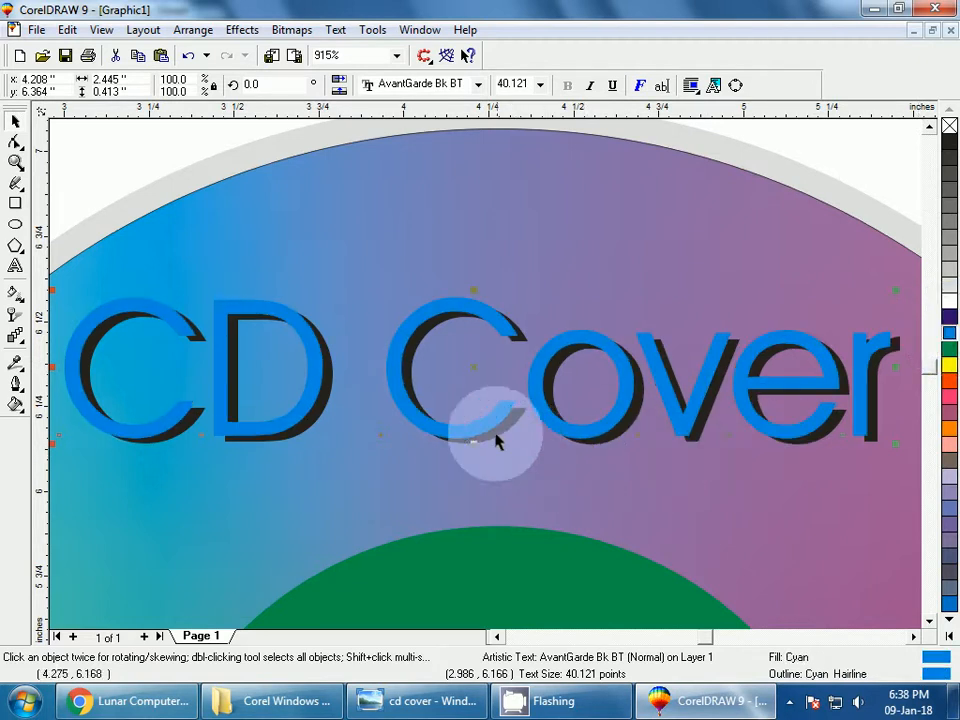
# Shift the cyan text slightly farther up-left from the black one and place a spare cyan copy above it, near the disc's edge
pyautogui.moveTo(469, 431); pyautogui.dragTo(364, 268)
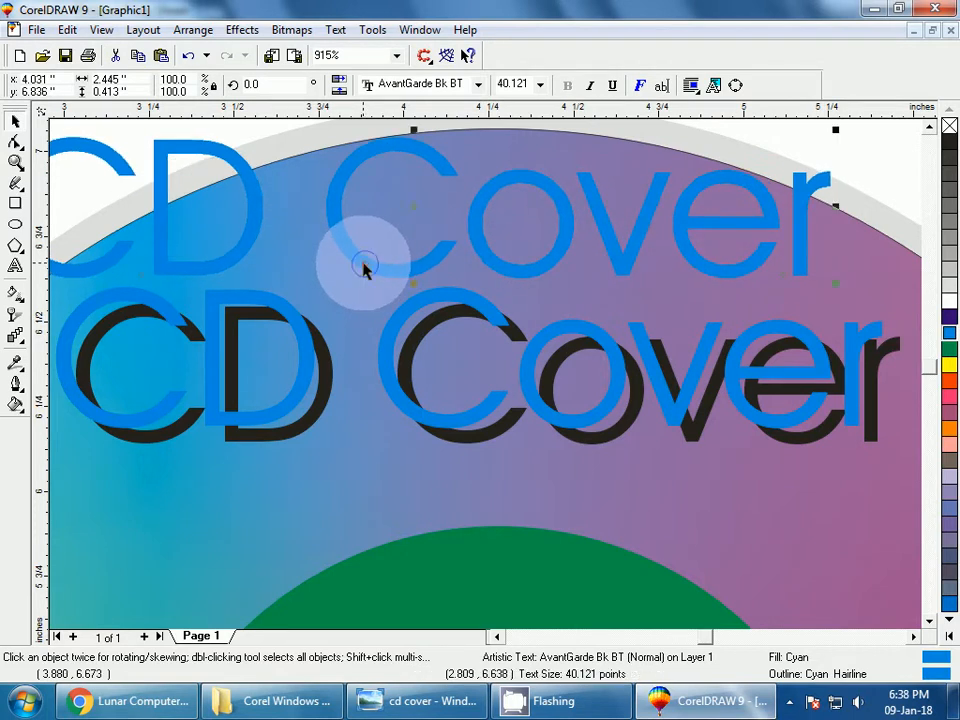
pyautogui.click(432, 426)
pyautogui.click(422, 433)
pyautogui.click(427, 426)
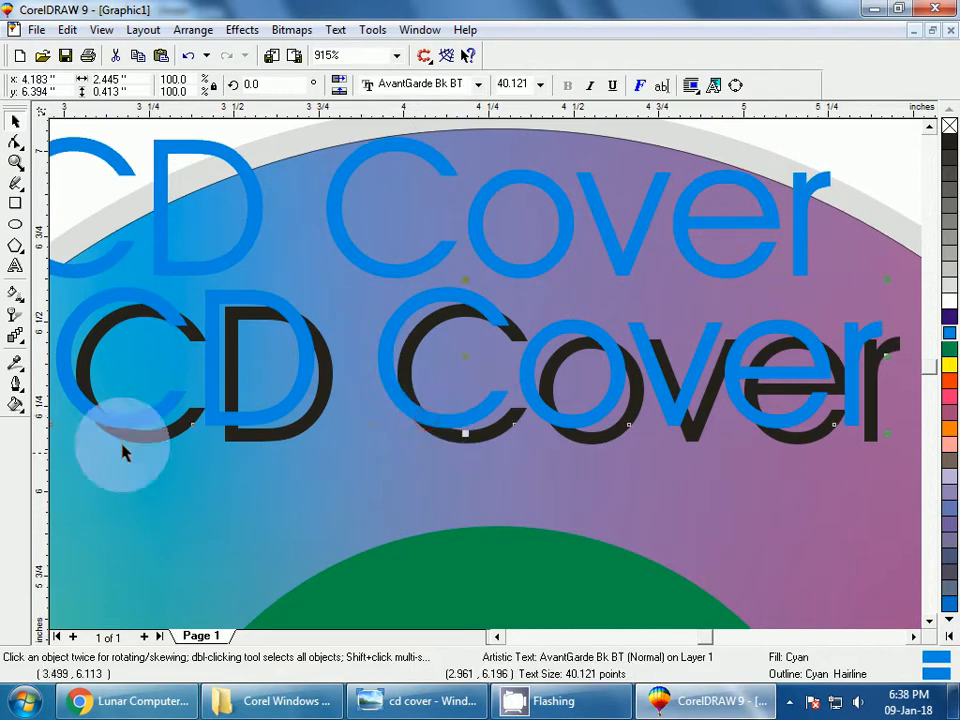
# Try to blend the black "CD Cover" text with its overlapping cyan copy, and undo the blend
pyautogui.click(22, 344)
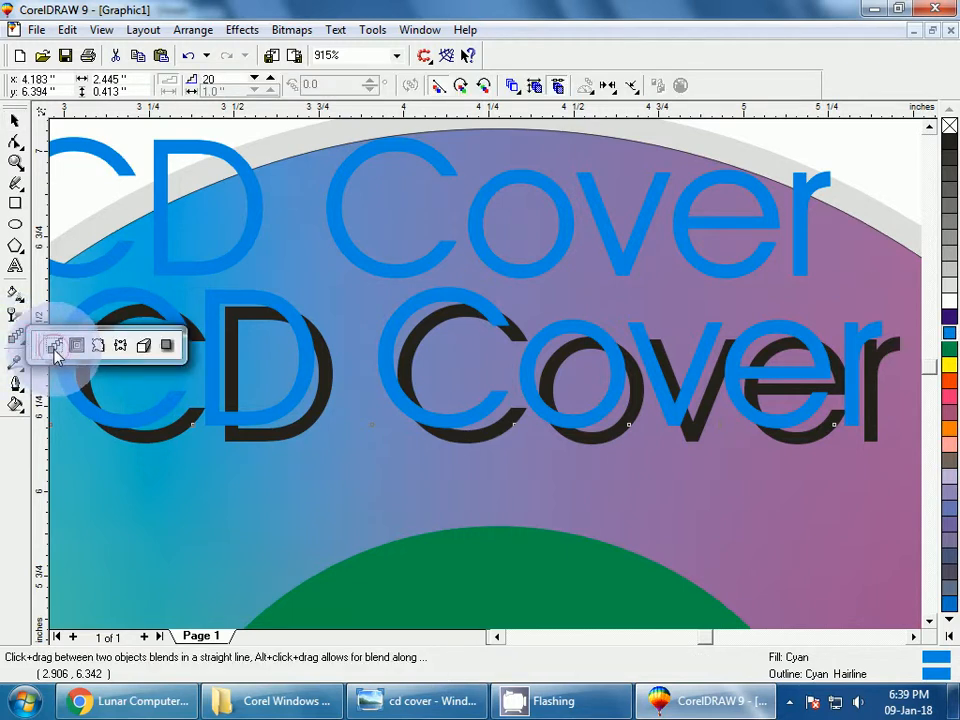
pyautogui.click(50, 350)
pyautogui.click(23, 346)
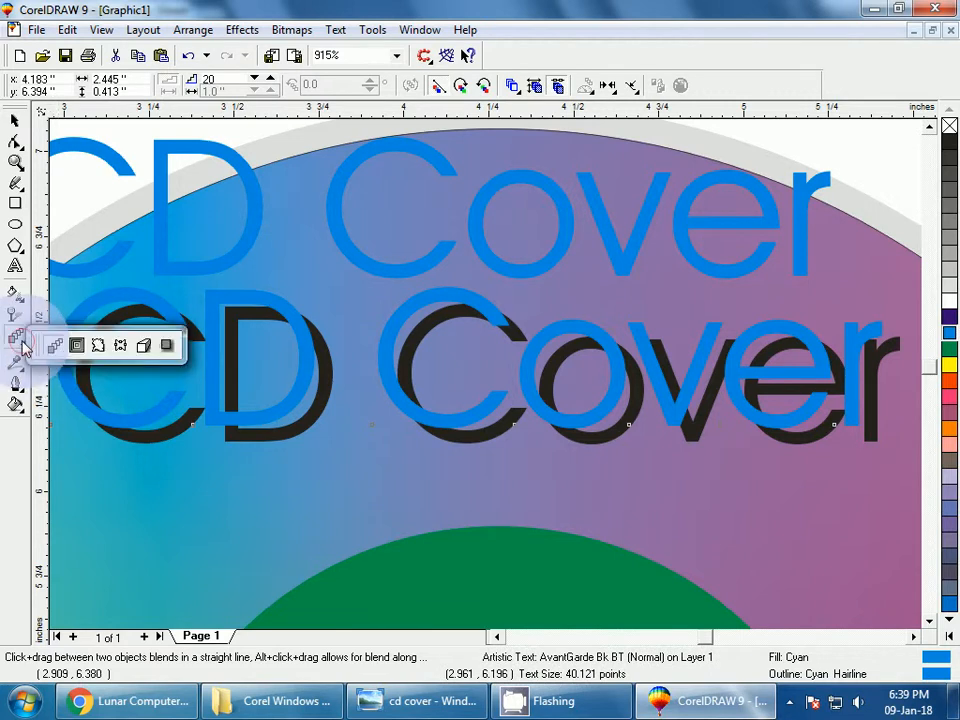
pyautogui.click(52, 349)
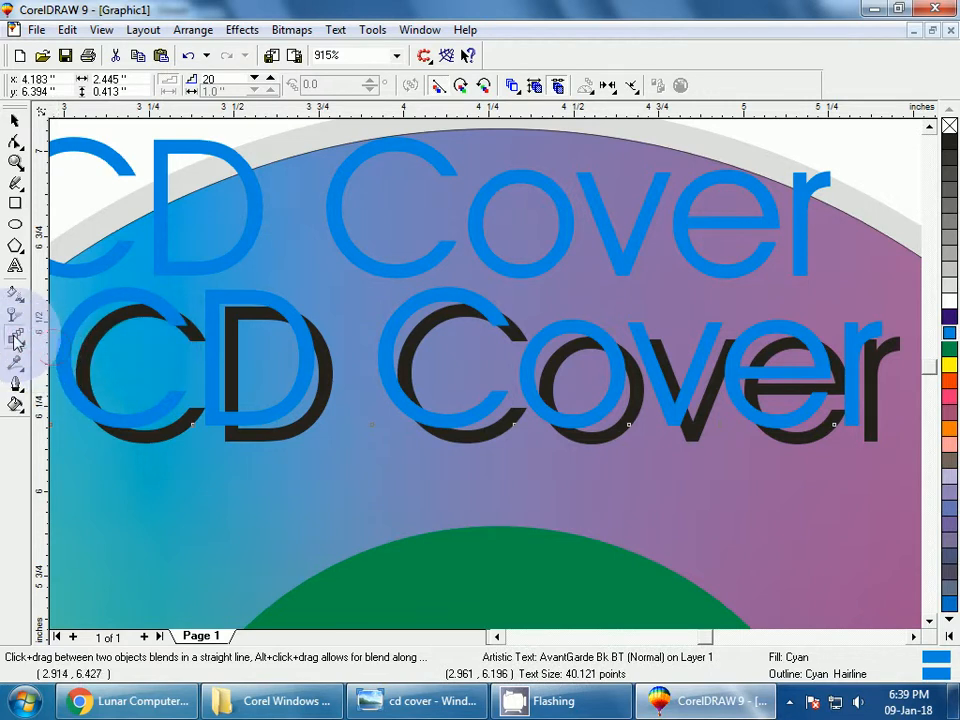
pyautogui.moveTo(167, 431); pyautogui.dragTo(162, 421)
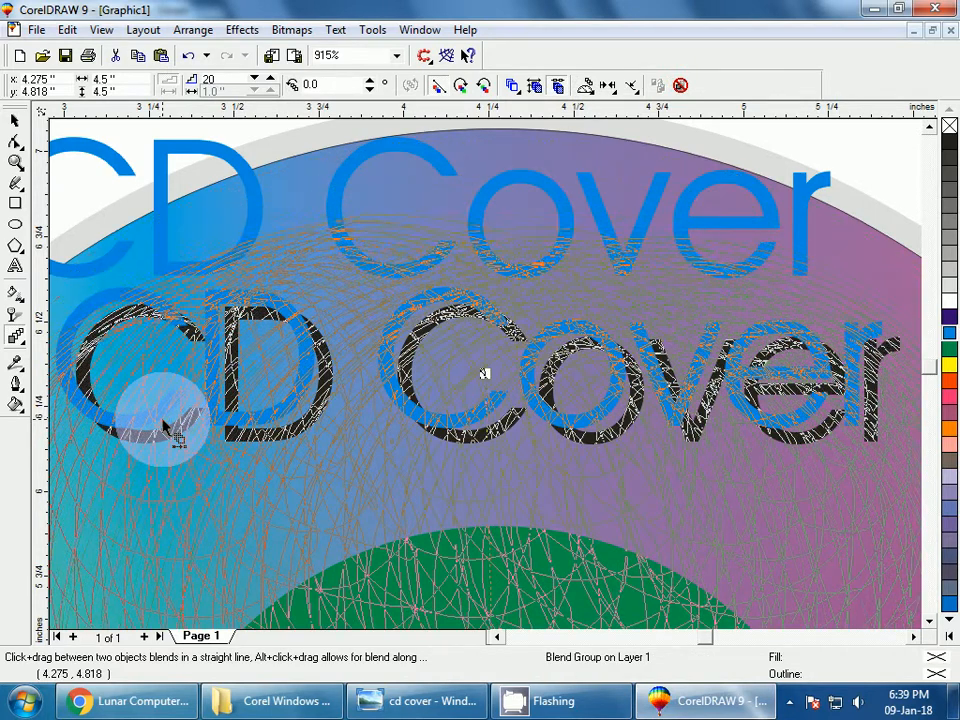
pyautogui.hotkey('ctrl', 'z')
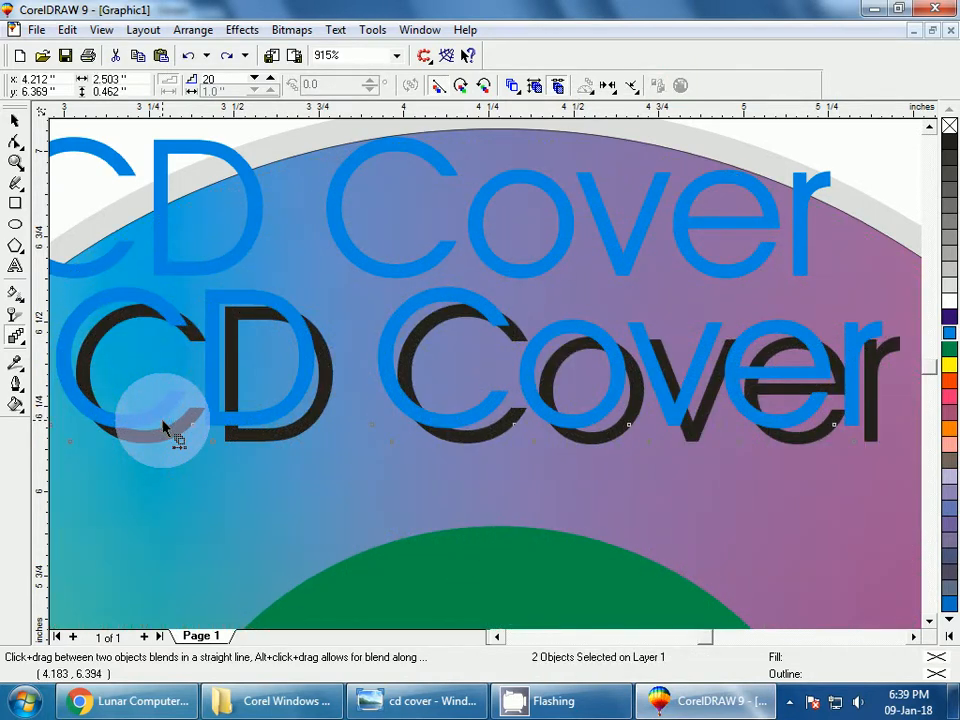
# Blend the black "CD Cover" text with the overlapping cyan copy to build a shaded 3D extrusion
pyautogui.press('F3')
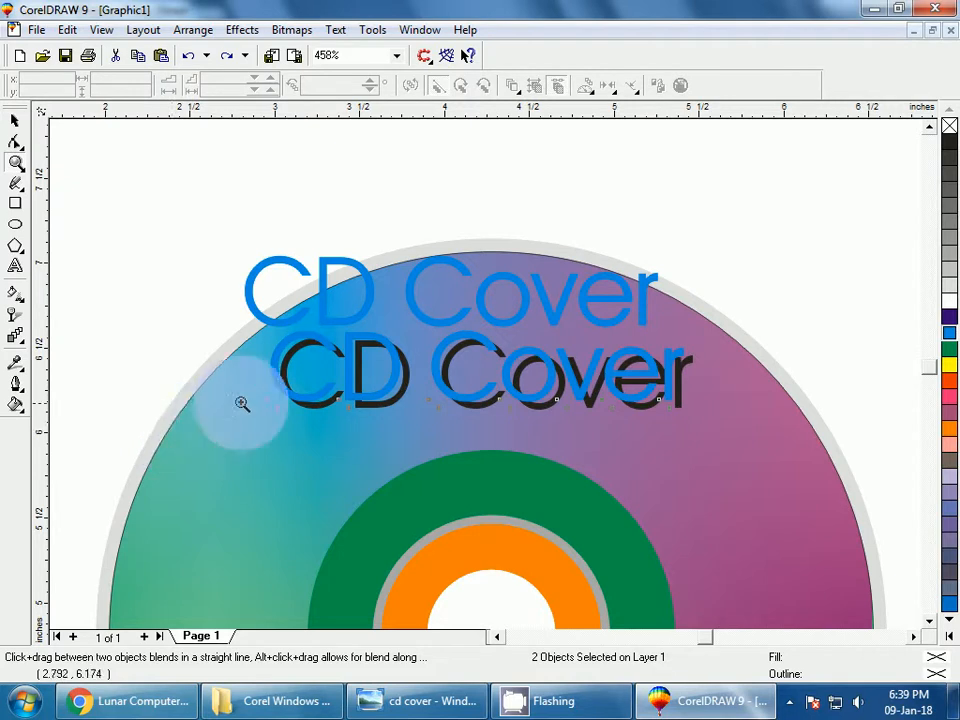
pyautogui.moveTo(275, 375); pyautogui.dragTo(378, 440)
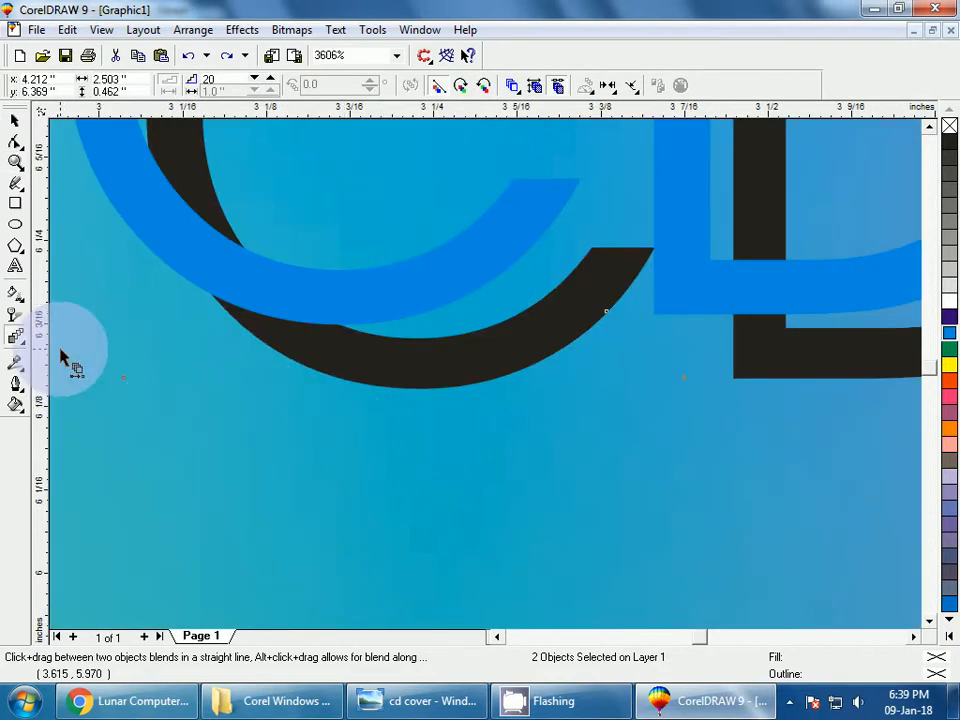
pyautogui.press('F3')
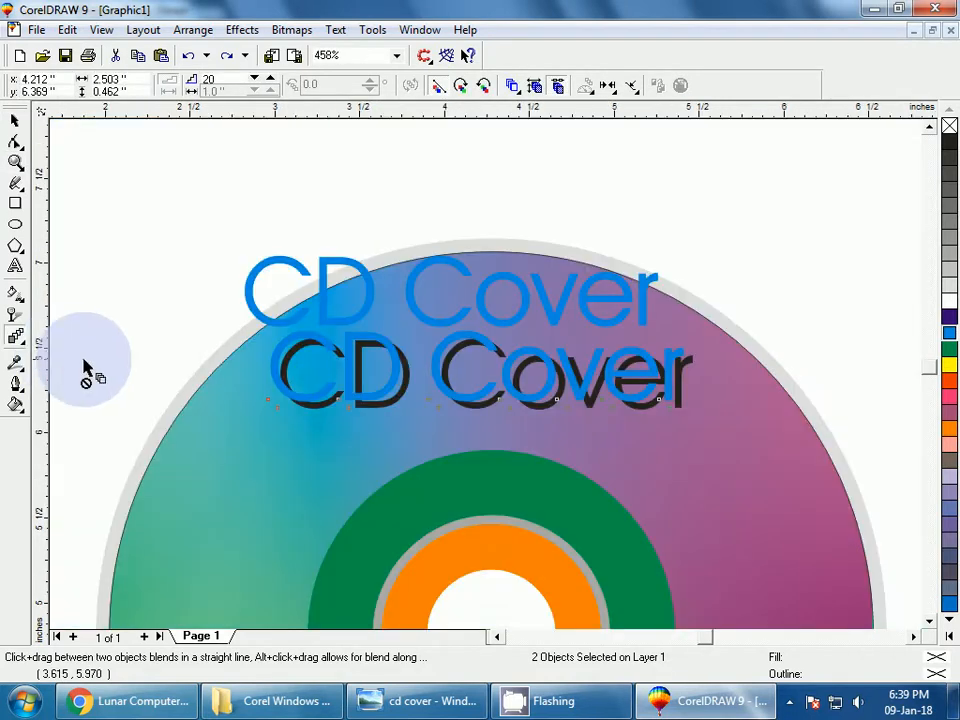
pyautogui.click(15, 121)
pyautogui.click(198, 355)
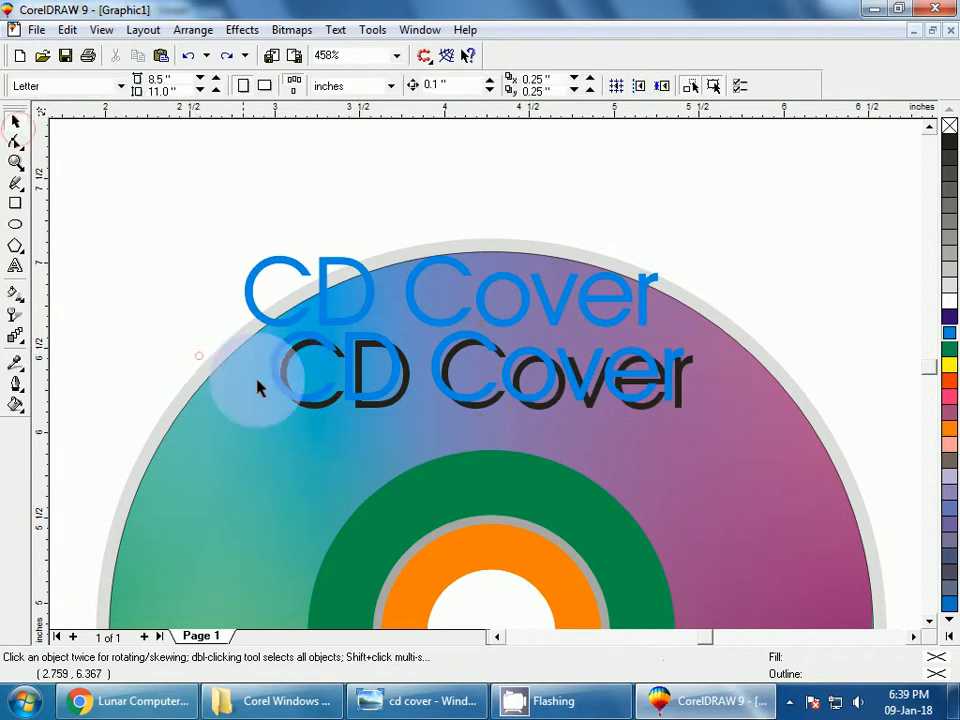
pyautogui.click(325, 413)
pyautogui.hotkey('shift', 'F2')
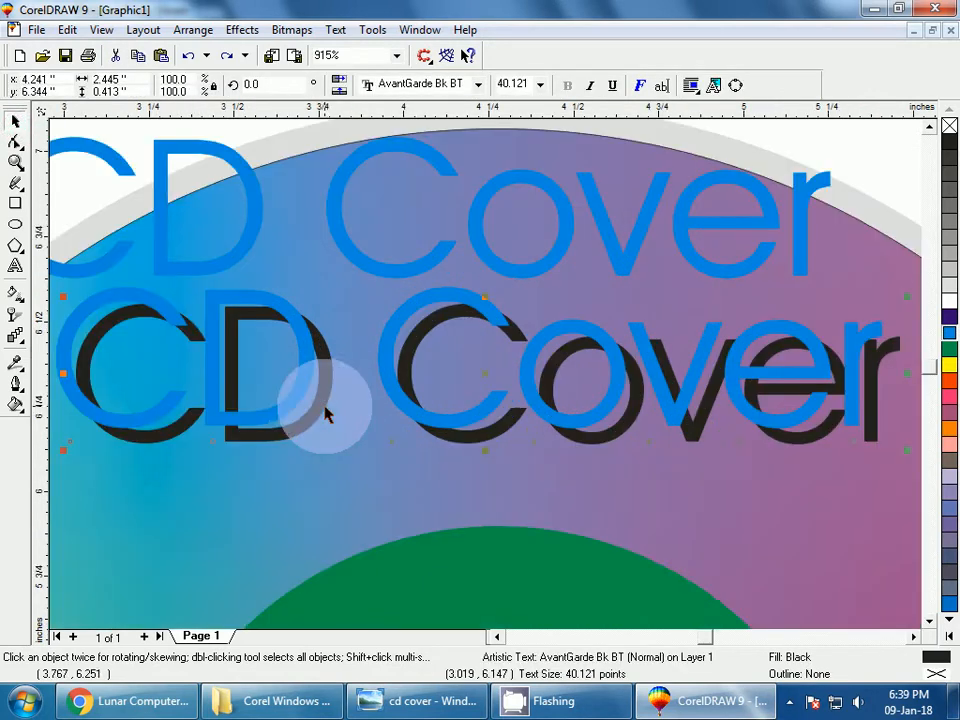
pyautogui.click(15, 336)
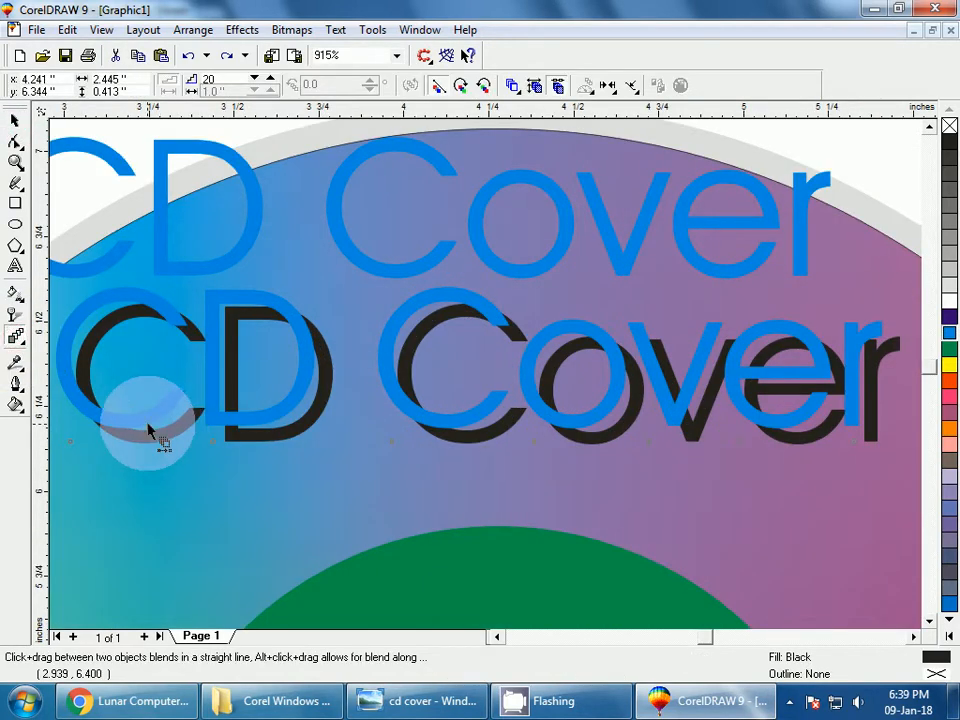
pyautogui.moveTo(154, 435); pyautogui.dragTo(171, 446)
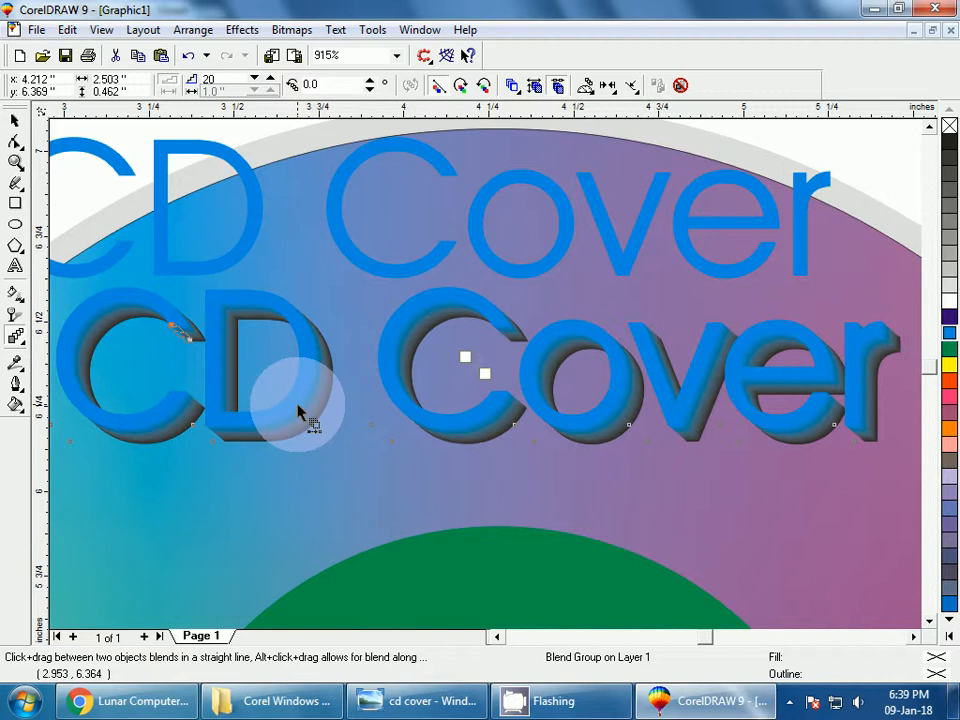
# Give the front text of the blend a Yellow outline and a Red fill
pyautogui.click(14, 122)
pyautogui.click(137, 368)
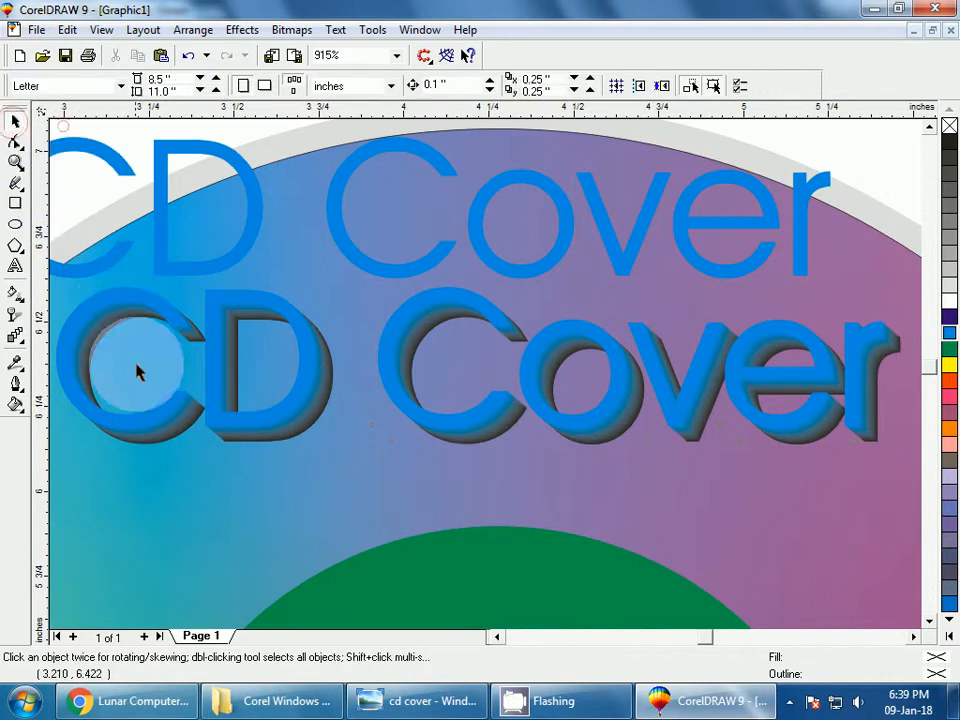
pyautogui.click(160, 422)
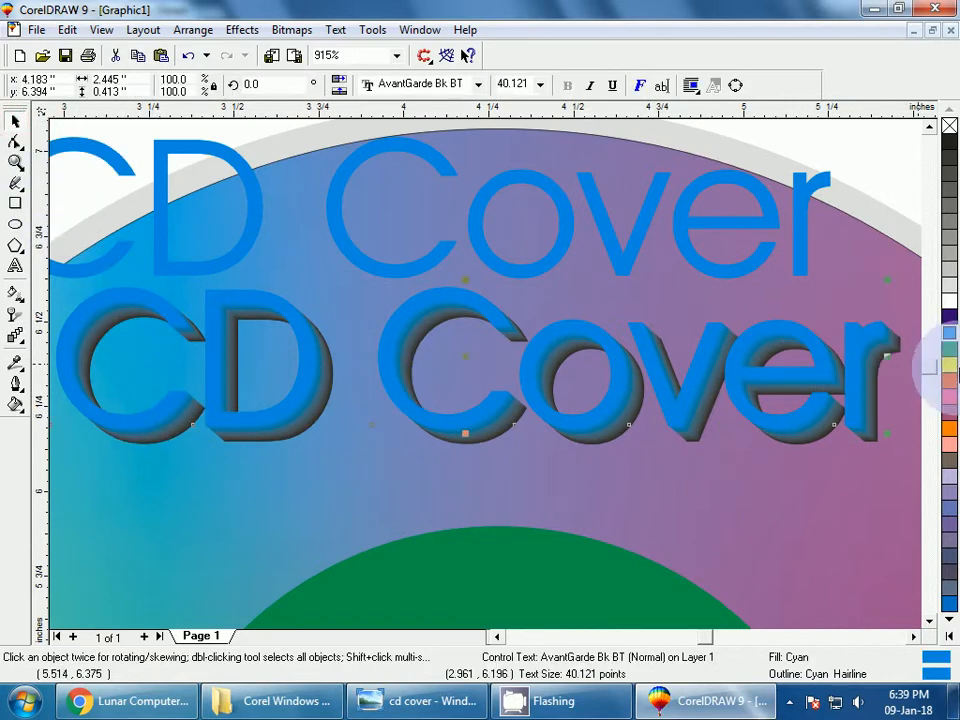
pyautogui.rightClick(950, 367)
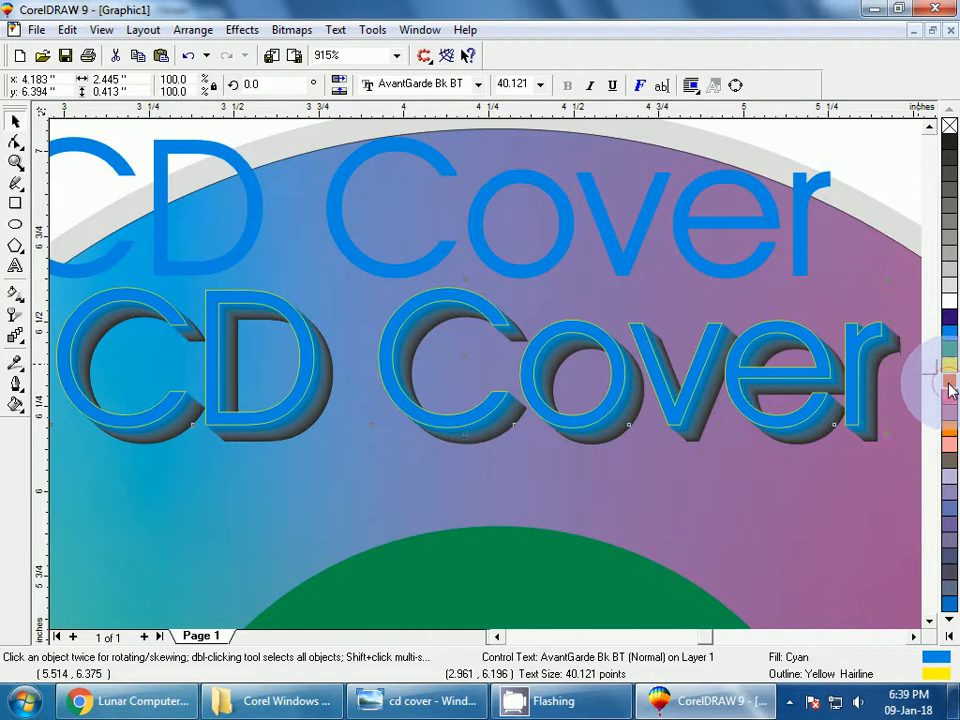
pyautogui.click(948, 386)
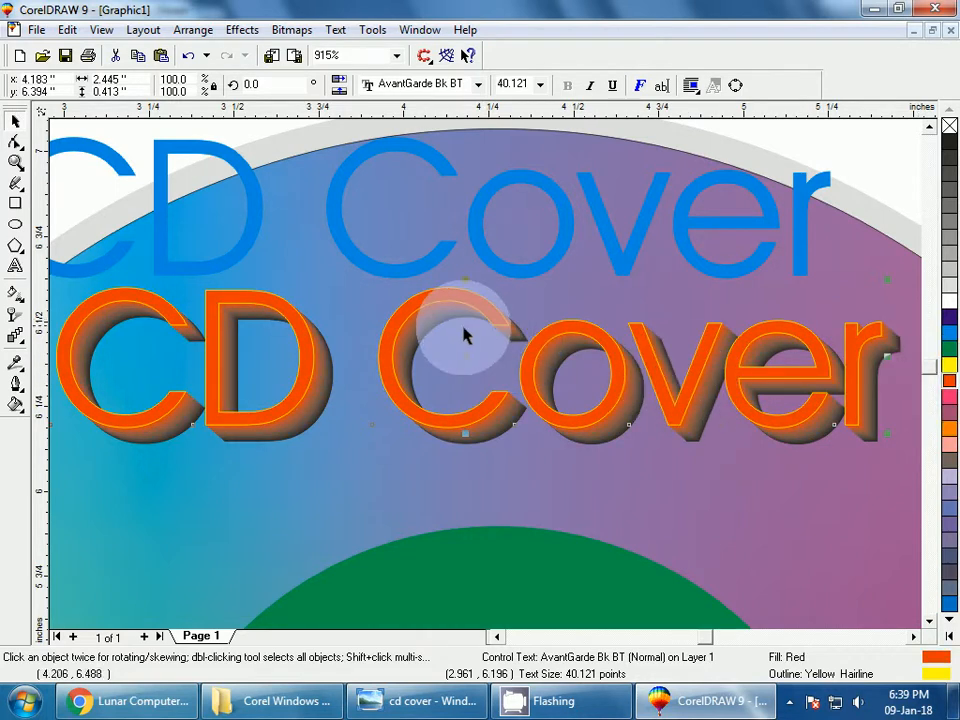
pyautogui.press('F3')
pyautogui.click(227, 261)
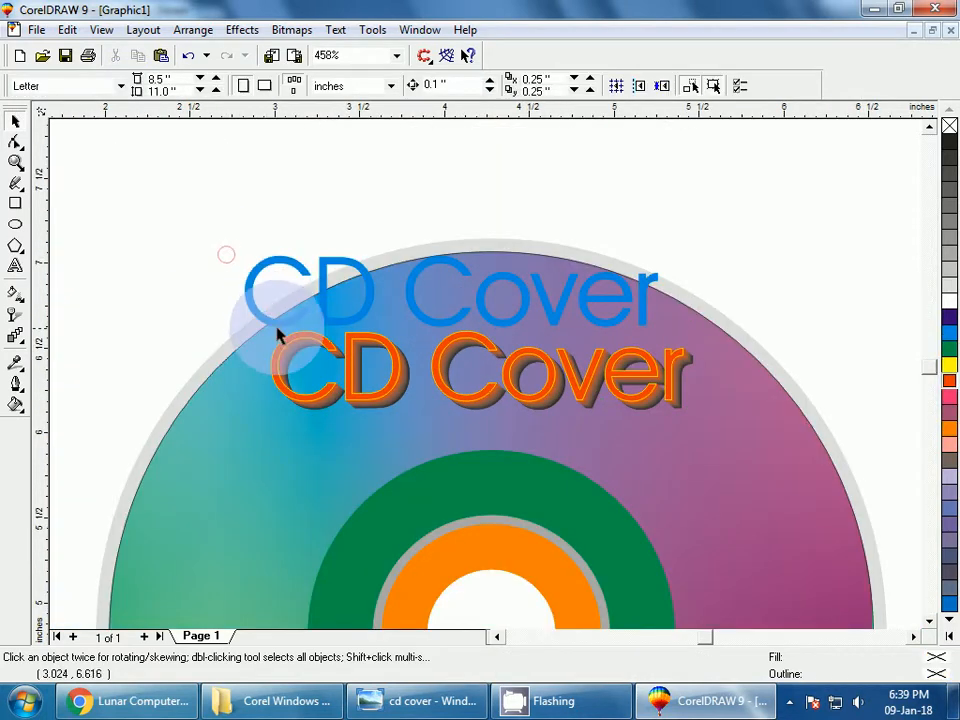
# Move the spare cyan "CD Cover" copy onto the front of the blended title and fill it White
pyautogui.moveTo(279, 334); pyautogui.dragTo(302, 402)
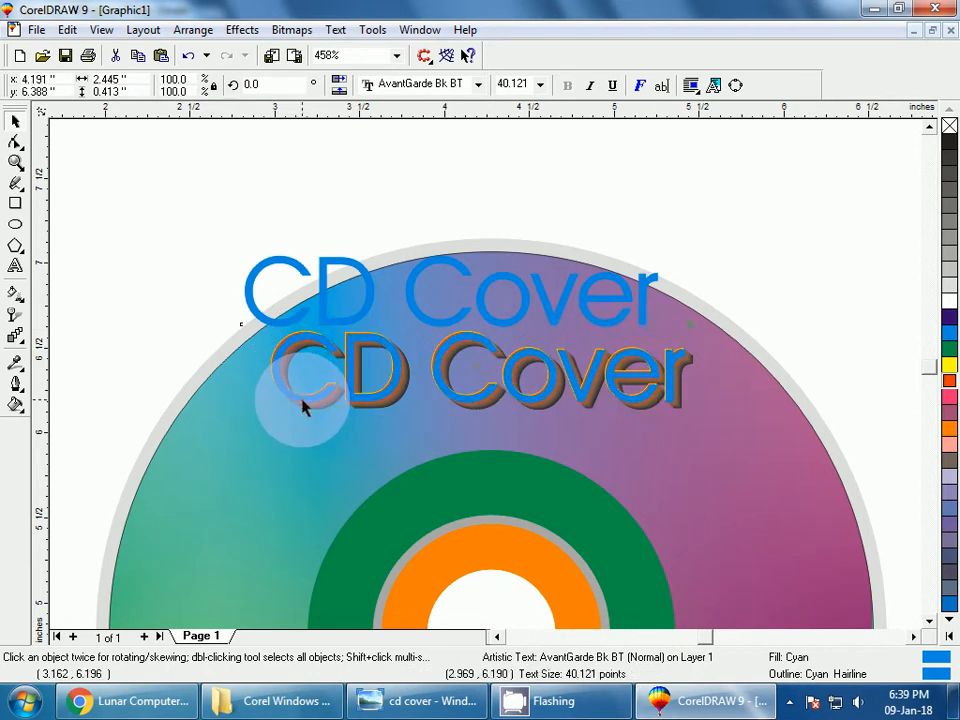
pyautogui.click(950, 310)
pyautogui.click(407, 215)
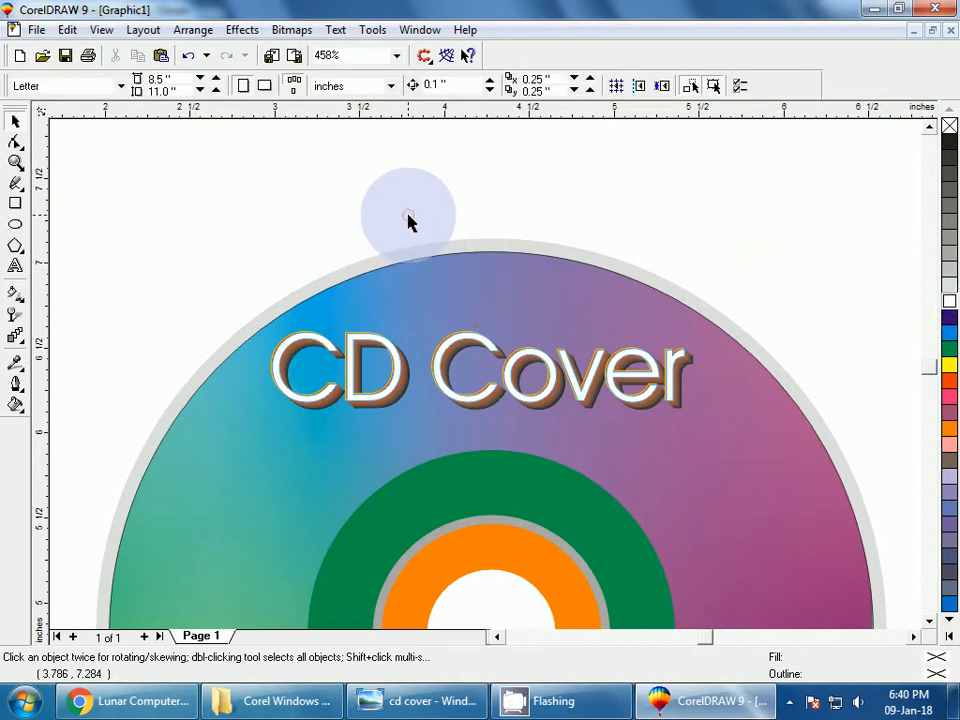
# Fit the whole CD cover design in the view and inspect it with nothing selected
pyautogui.press('F3')
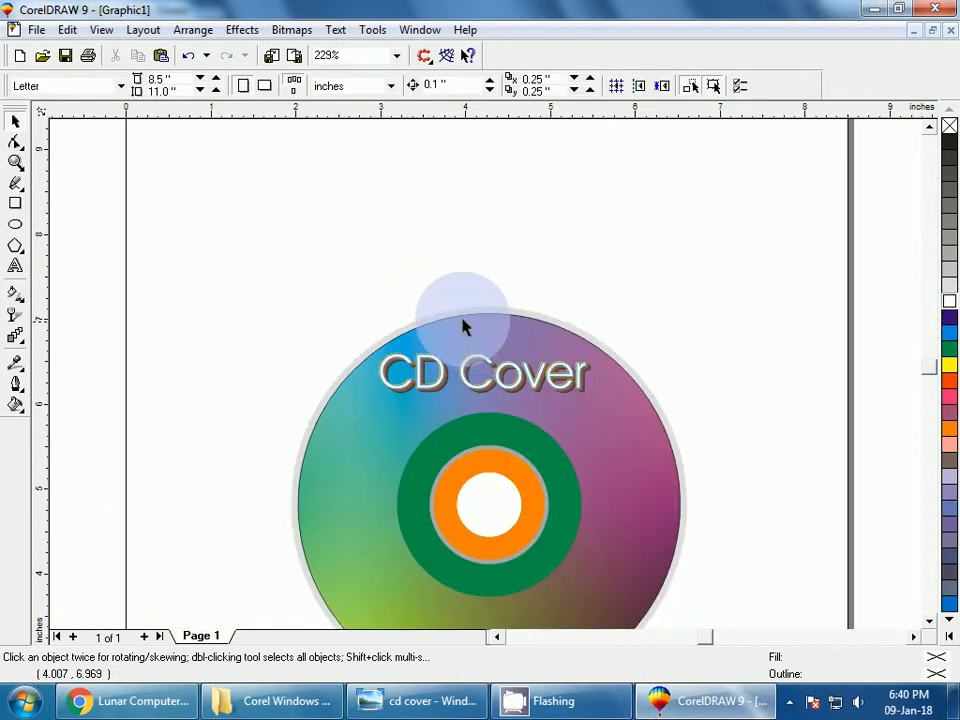
pyautogui.scroll(-1, 468, 362)
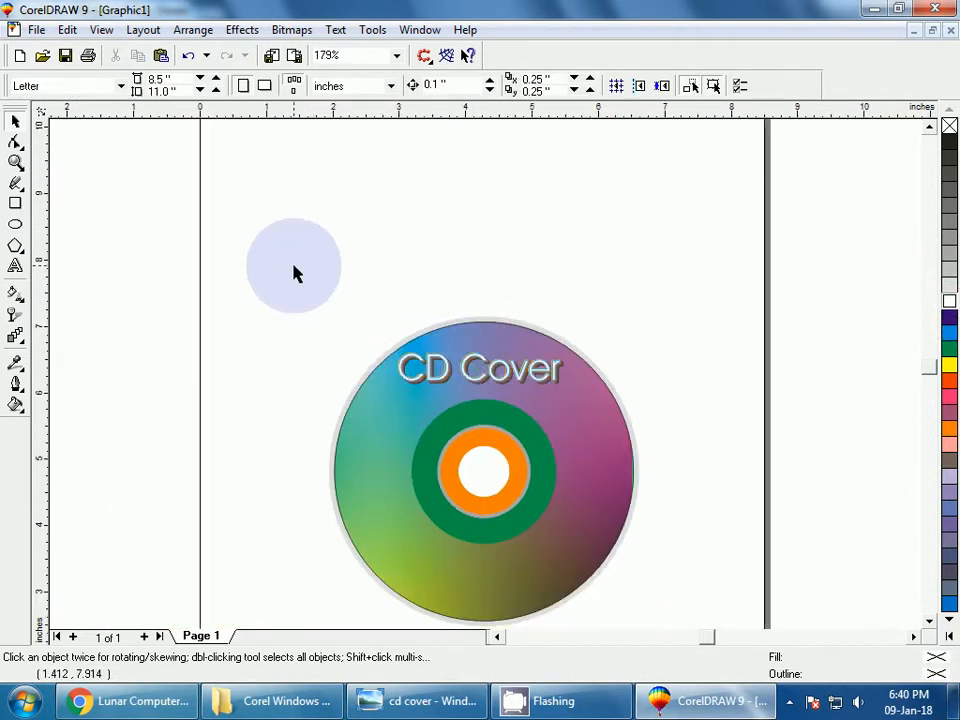
pyautogui.moveTo(293, 265); pyautogui.dragTo(668, 585)
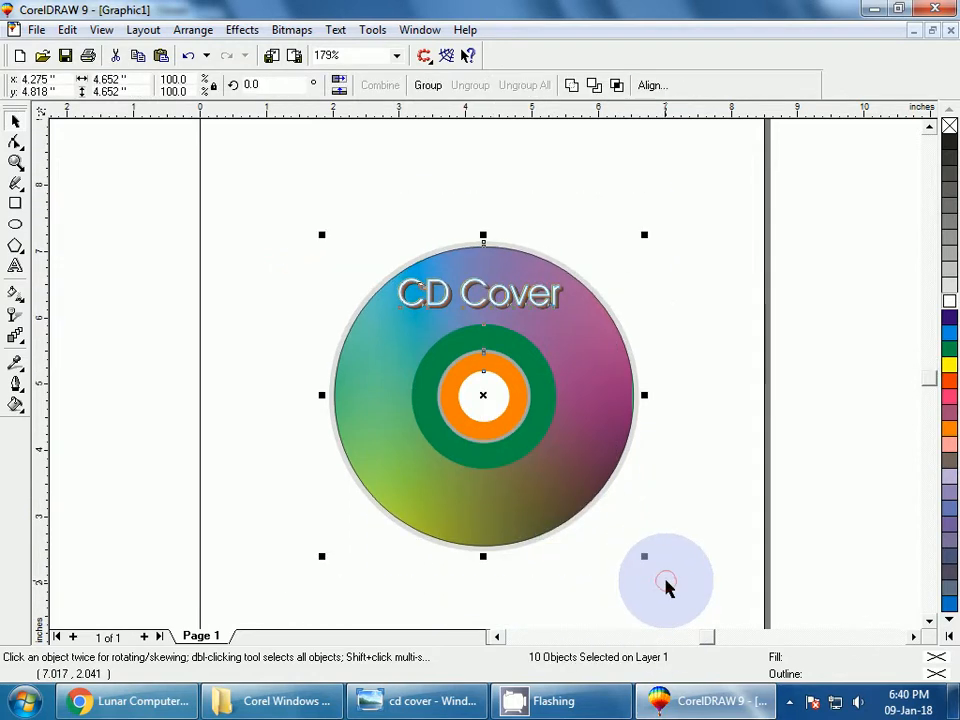
pyautogui.hotkey('shift', 'F2')
pyautogui.click(182, 427)
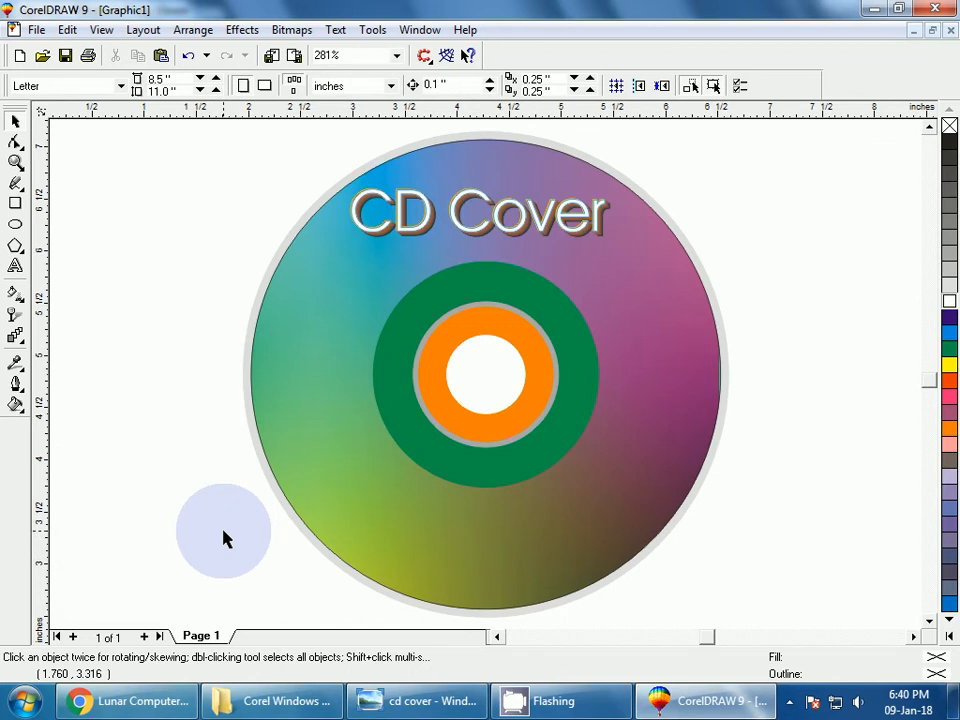
# Switch to Chrome to view the Lunar Computer College YouTube channel page, and return to CorelDRAW
pyautogui.moveTo(228, 700)
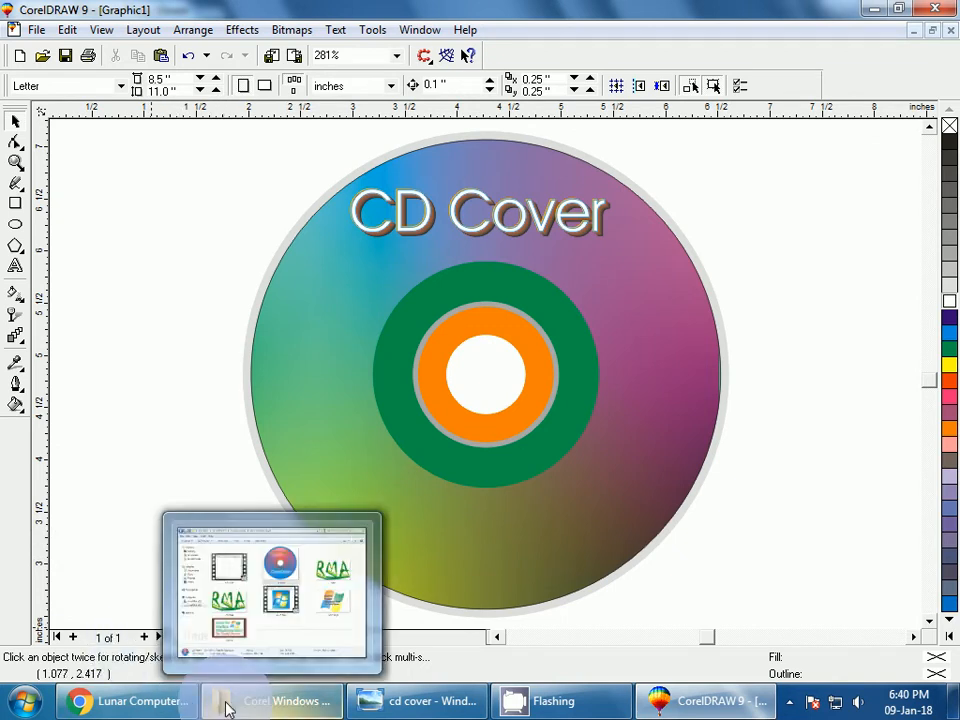
pyautogui.click(128, 700)
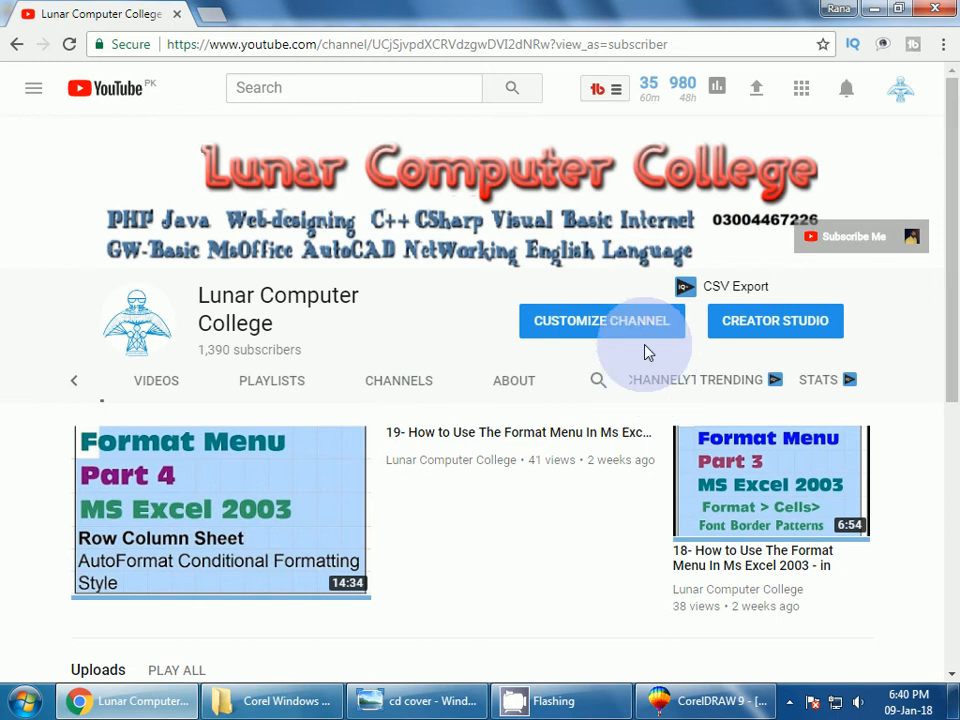
pyautogui.click(668, 703)
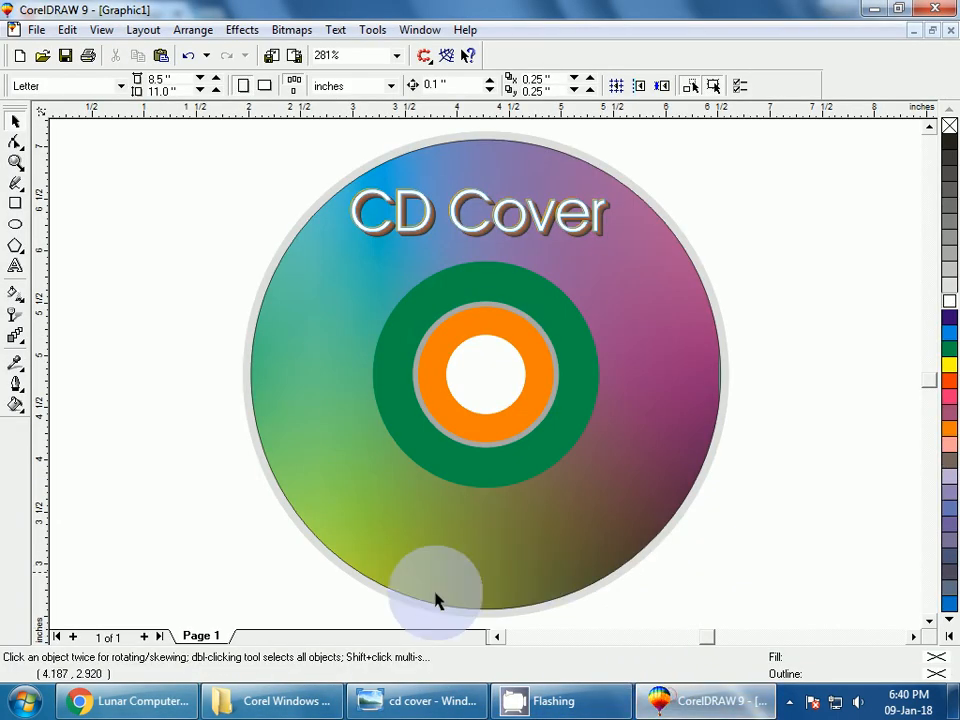